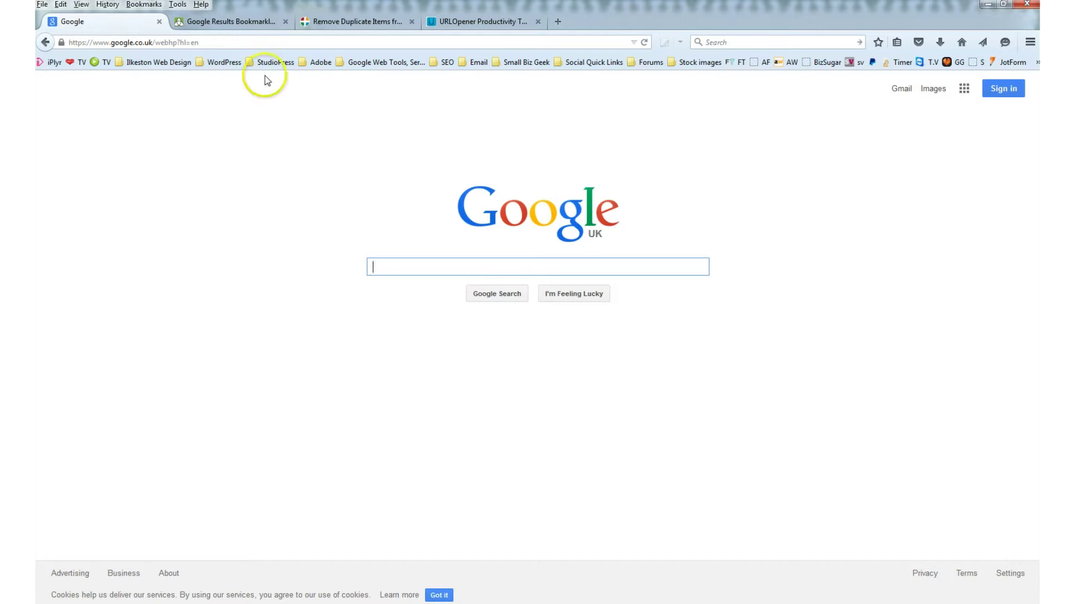
Look over the Google Results Bookmarklet, duplicate-removal tool and URLOpener tabs.
left_click(232, 22)
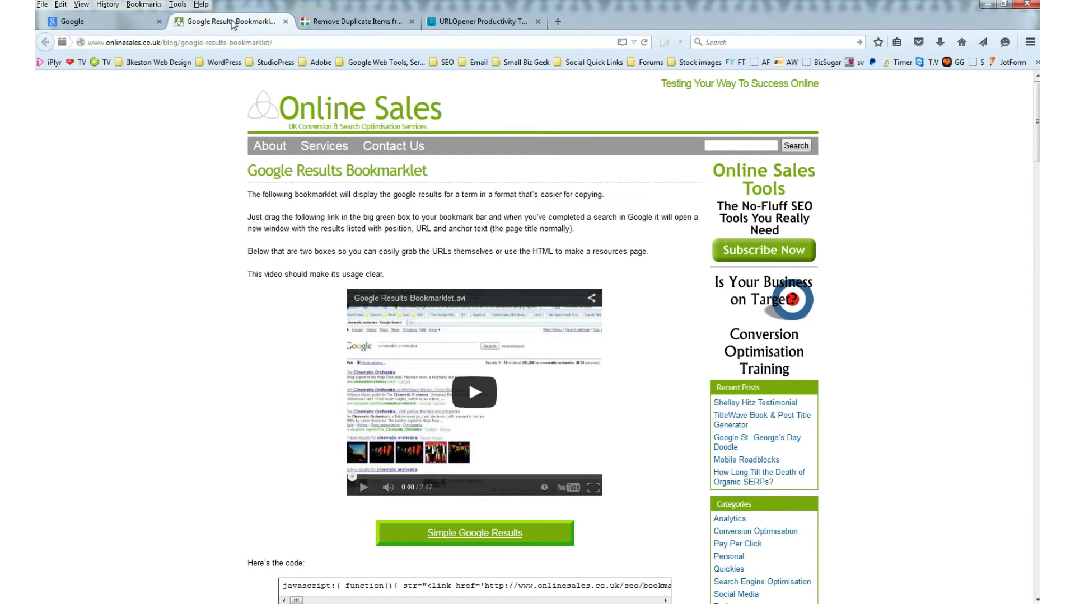
left_click(345, 22)
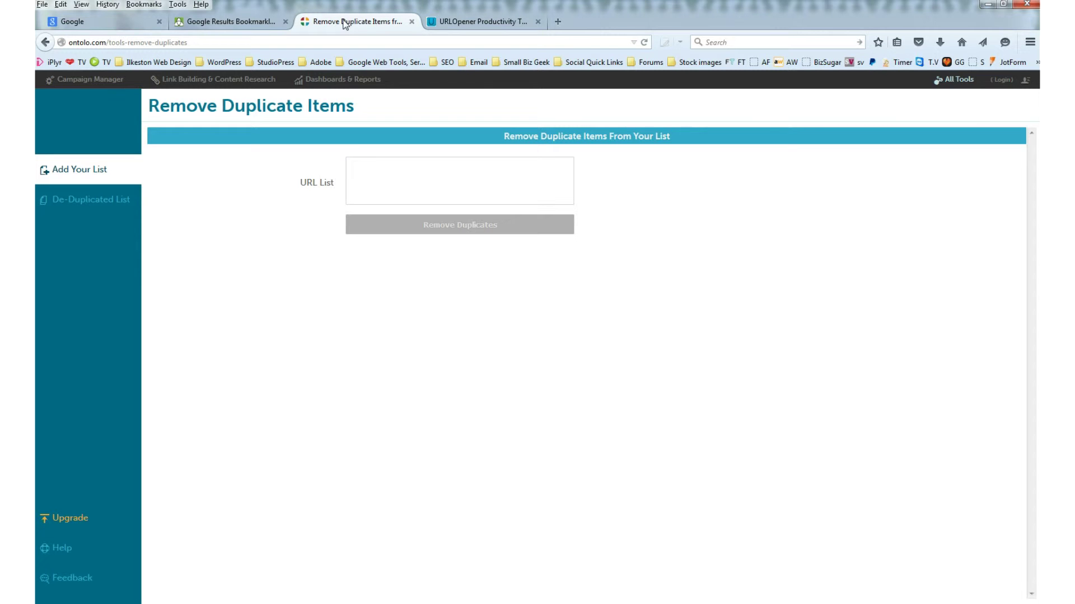
left_click(479, 24)
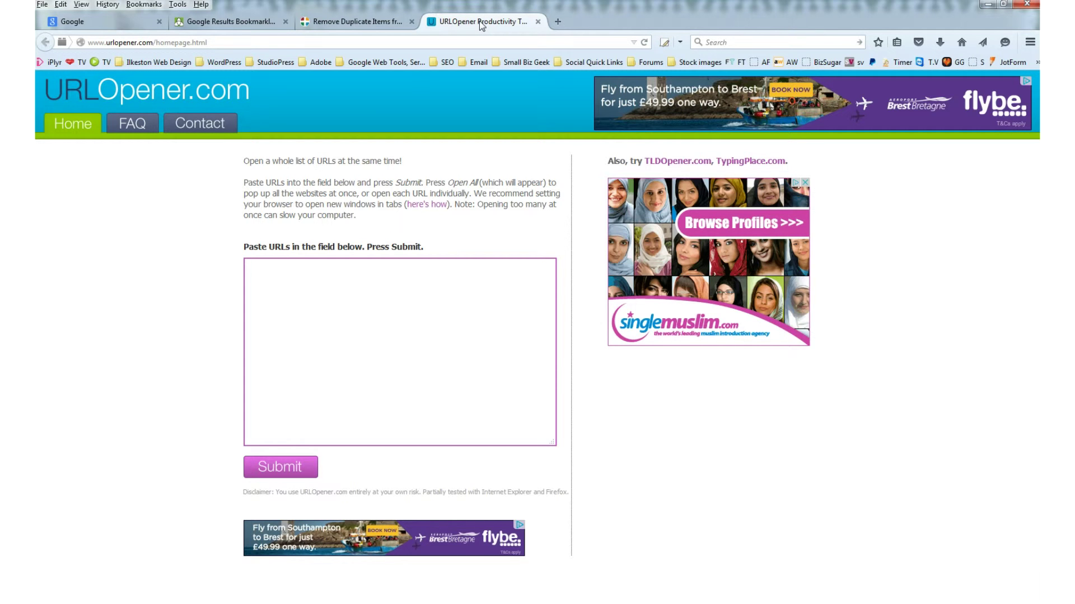
Search Google for 'small business technology blog' from the homepage.
left_click(108, 22)
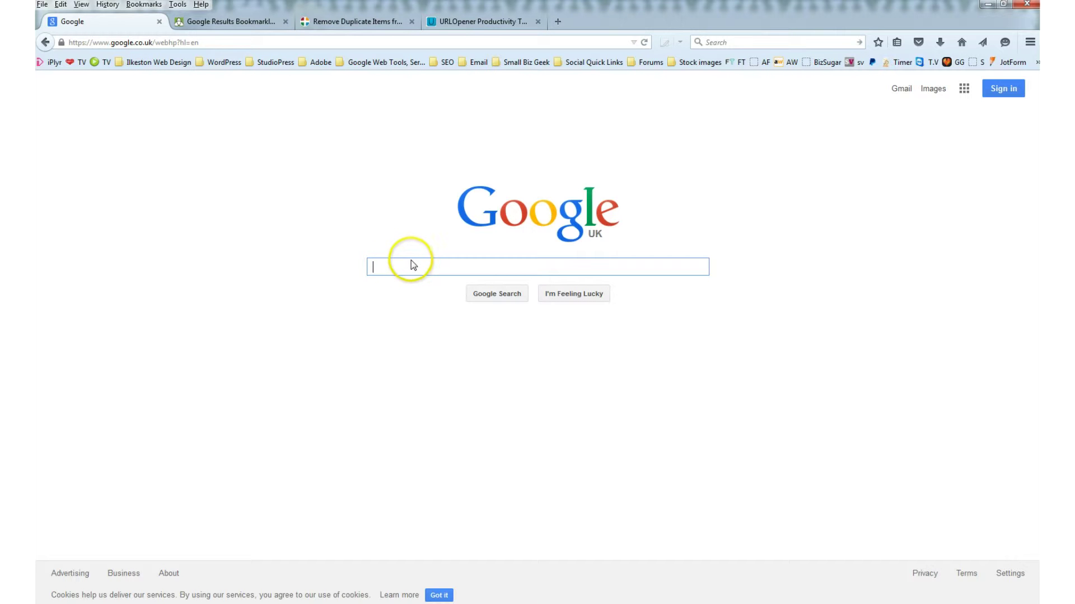
type("small business technology blog")
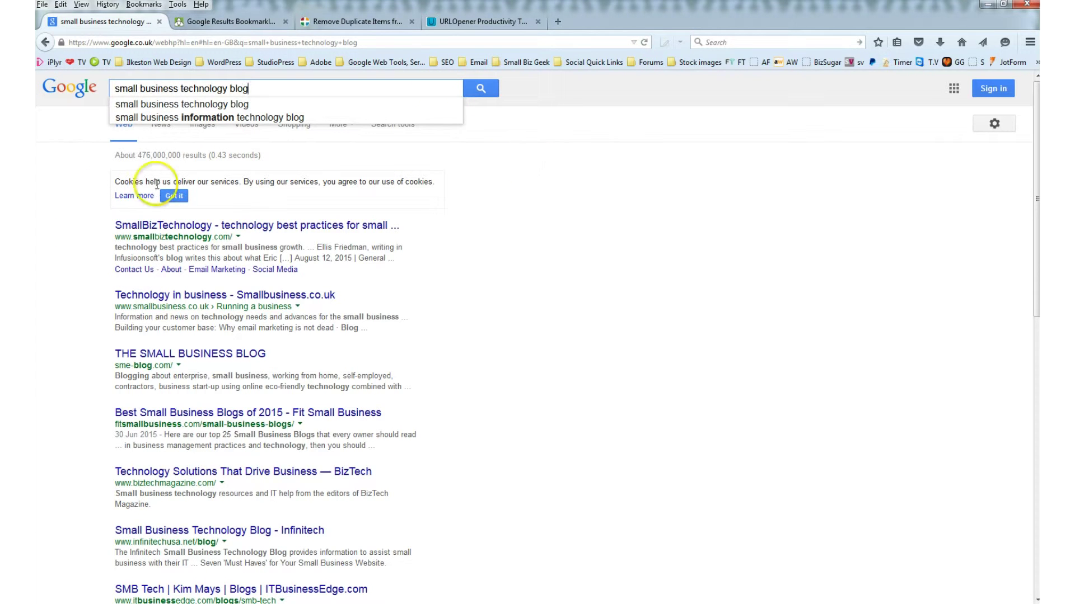
left_click(50, 177)
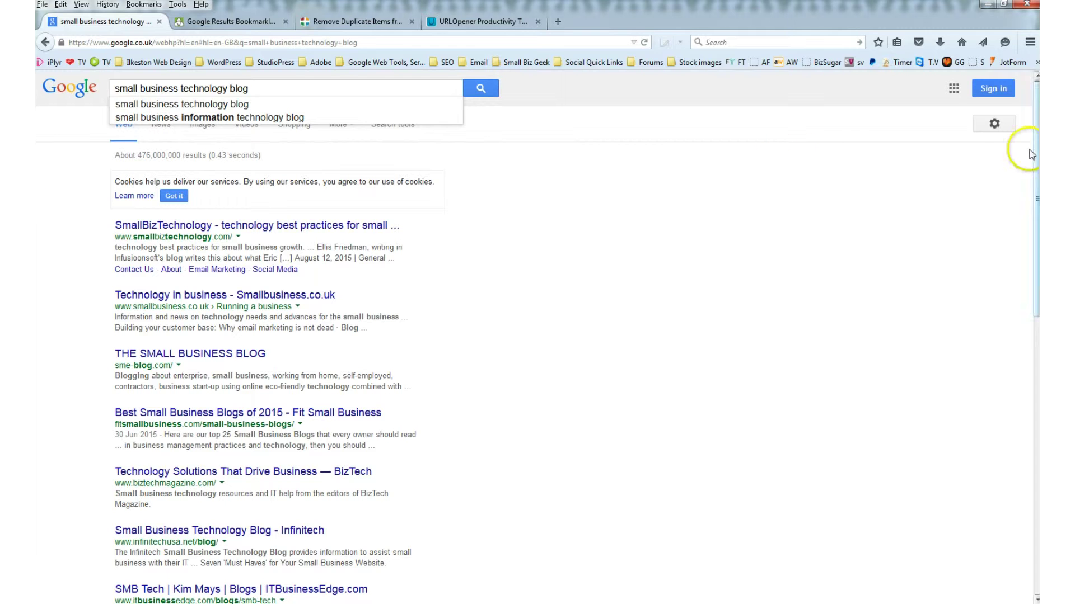
Turn off Instant results and set 100 results per page in Search settings, then save.
left_click(995, 125)
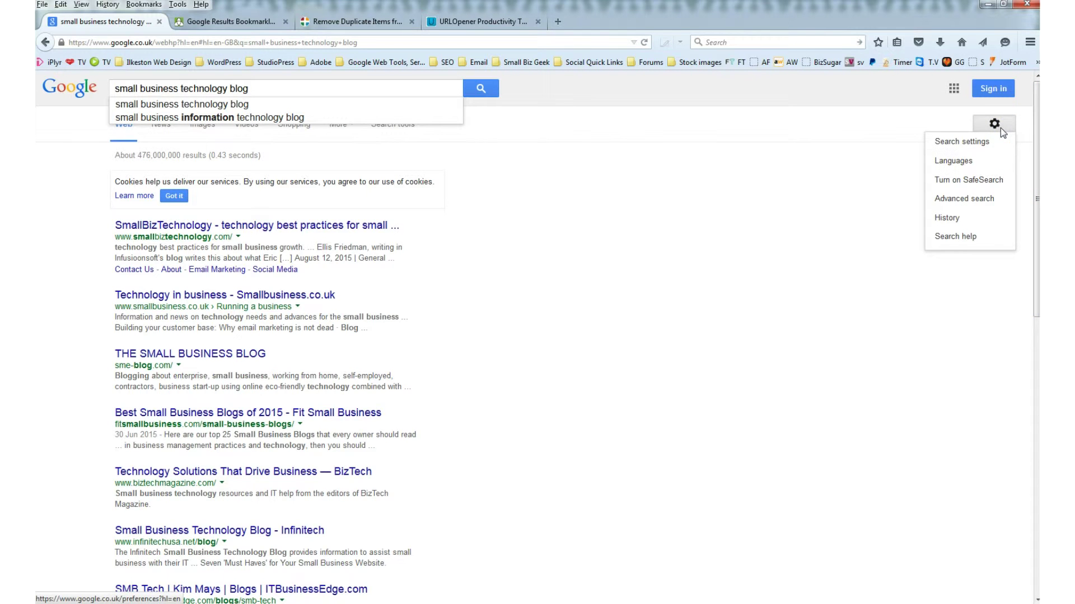
left_click(985, 141)
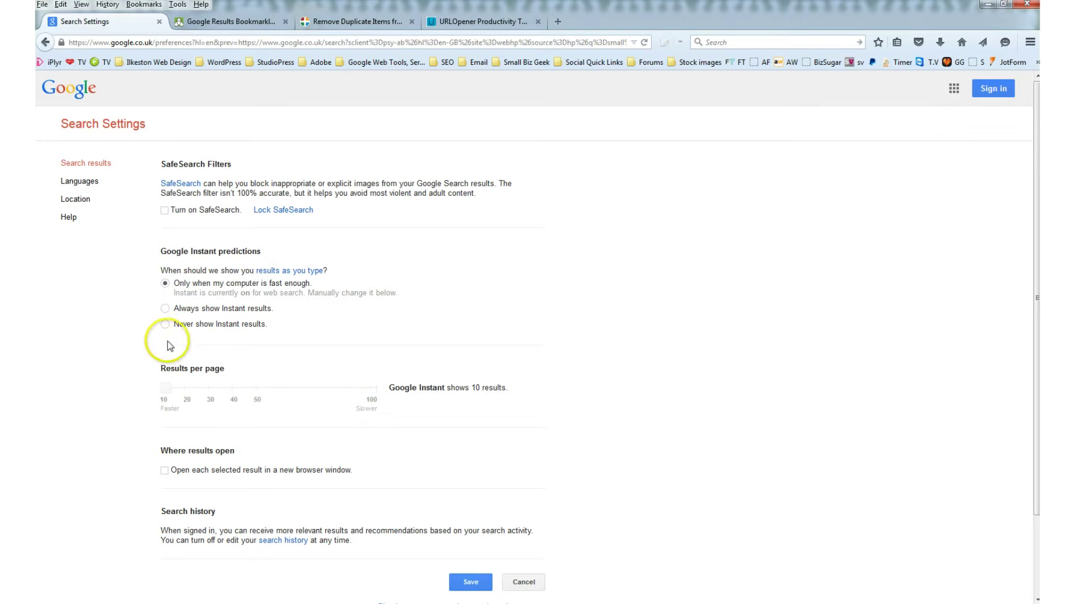
left_click(165, 324)
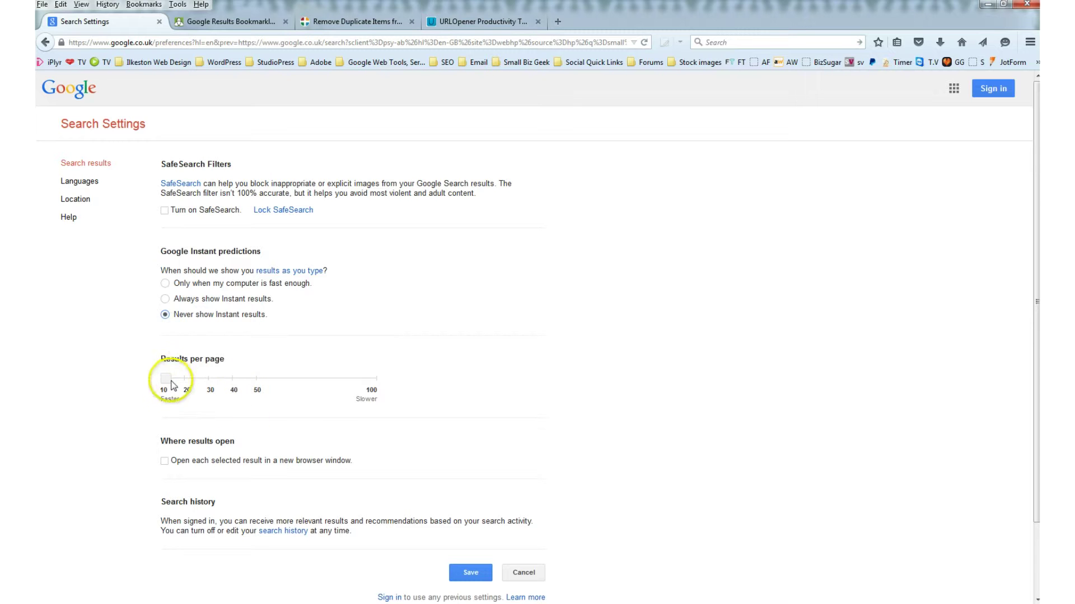
left_click_drag(166, 379, 373, 384)
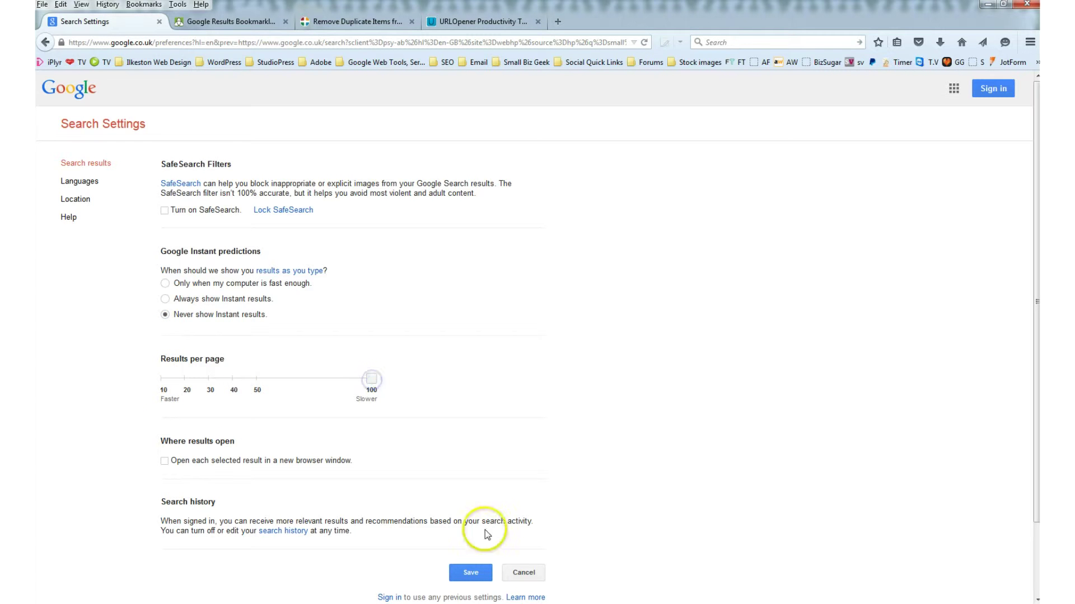
left_click(469, 573)
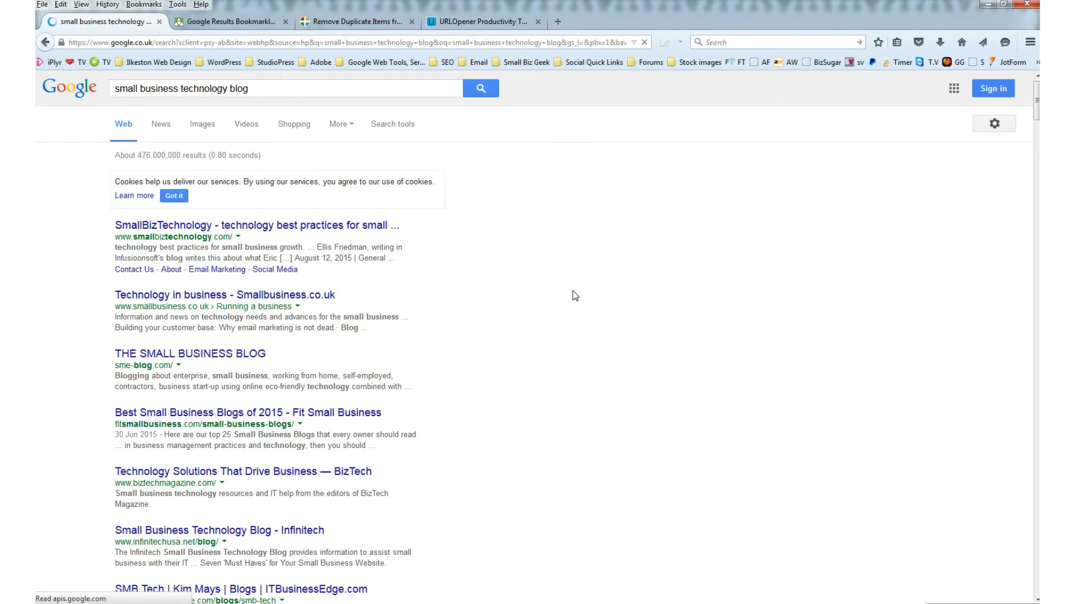
Add 'inurl:links' to the query and rerun the search.
left_click(276, 89)
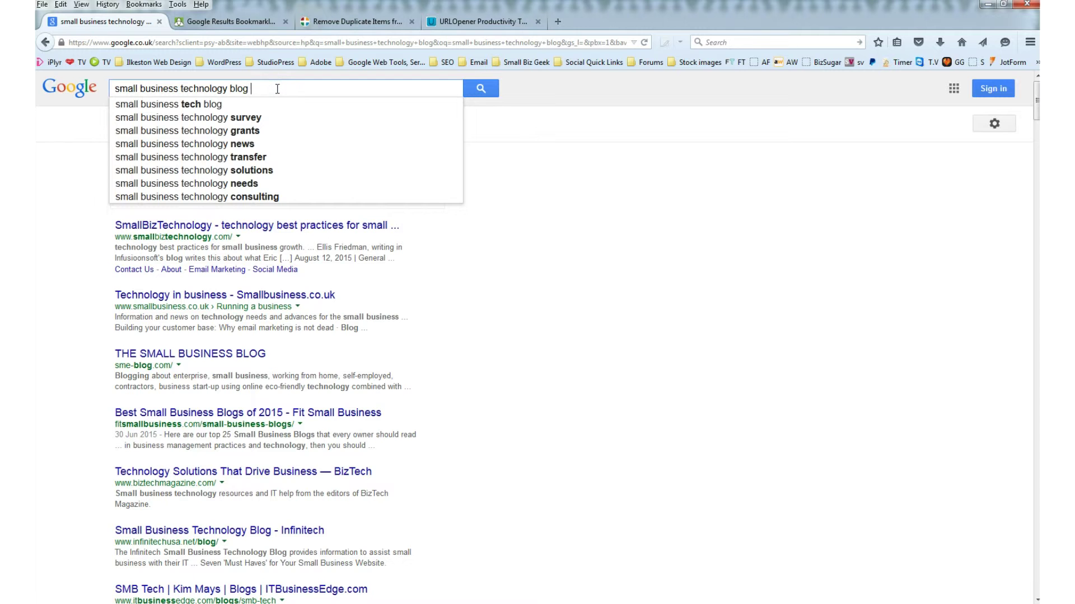
type("inurl")
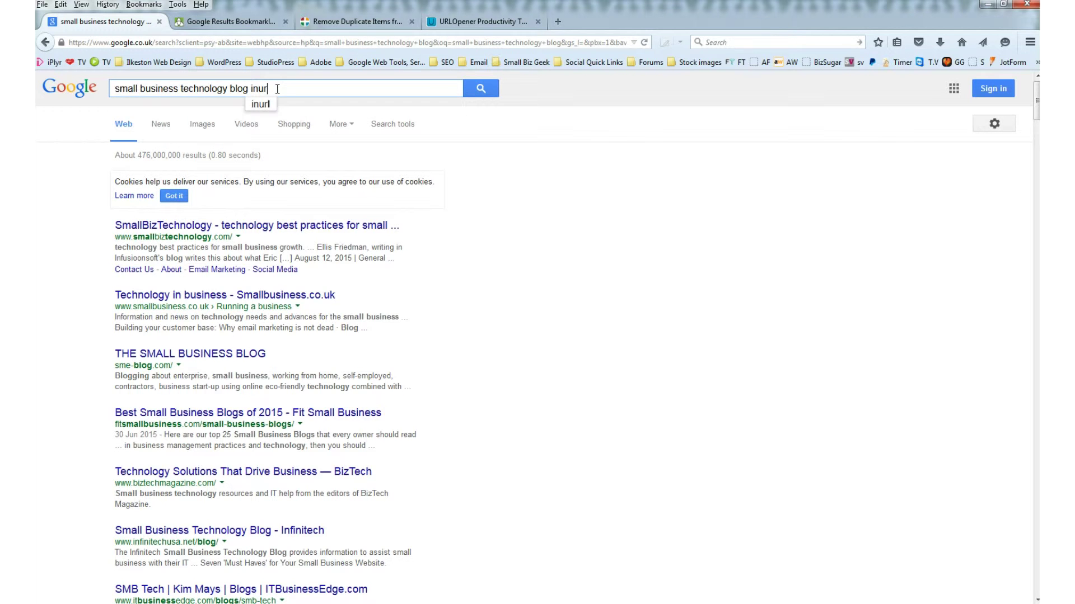
type(":links")
key("Return")
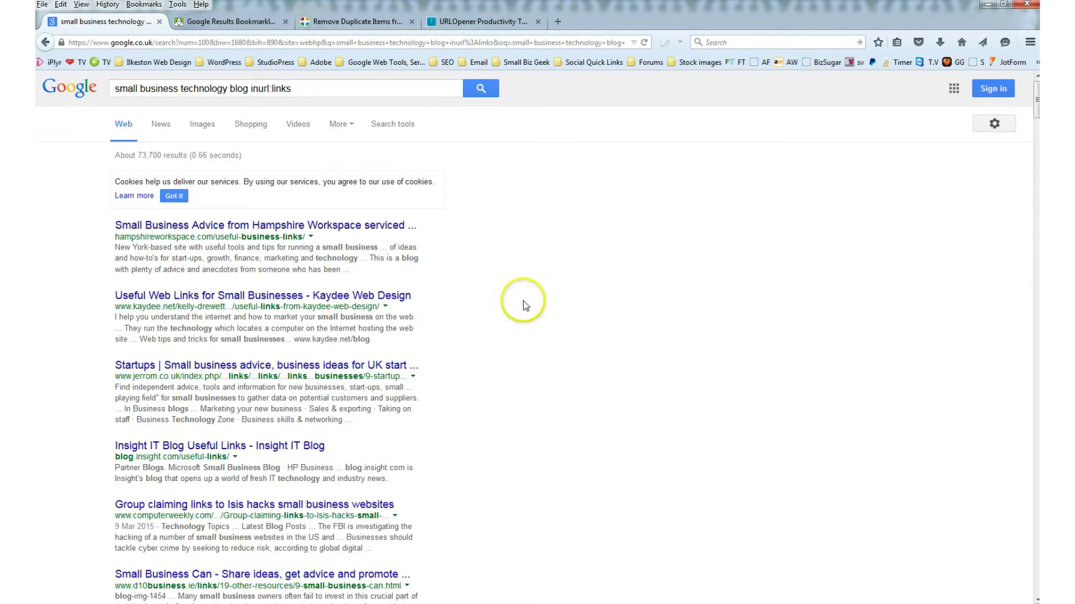
Highlight 'links' in the second, third and fourth result URLs.
left_click_drag(321, 307, 252, 306)
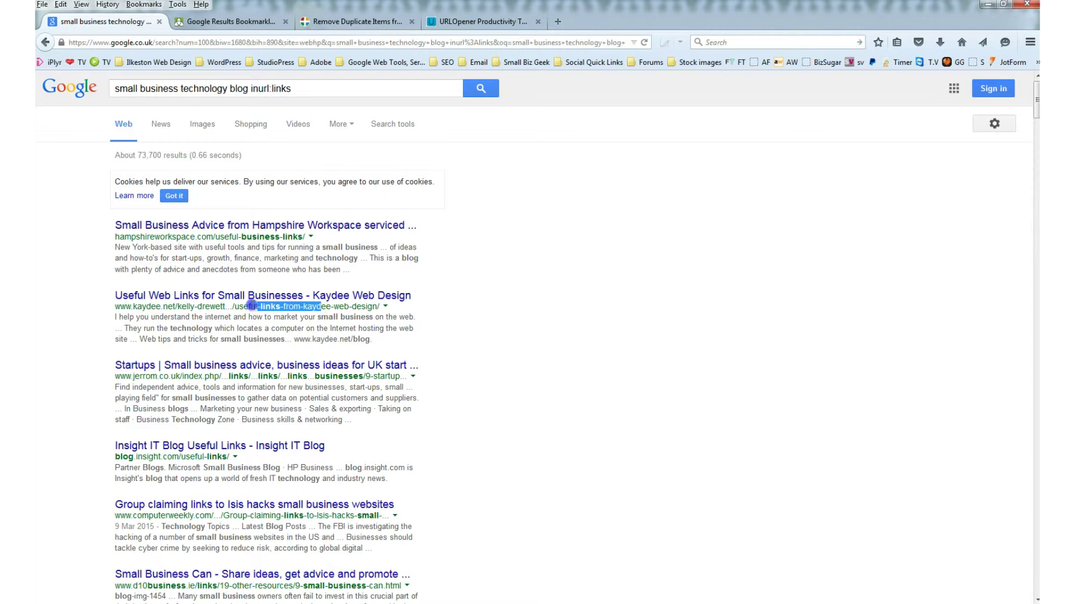
left_click(82, 310)
left_click_drag(300, 381, 227, 377)
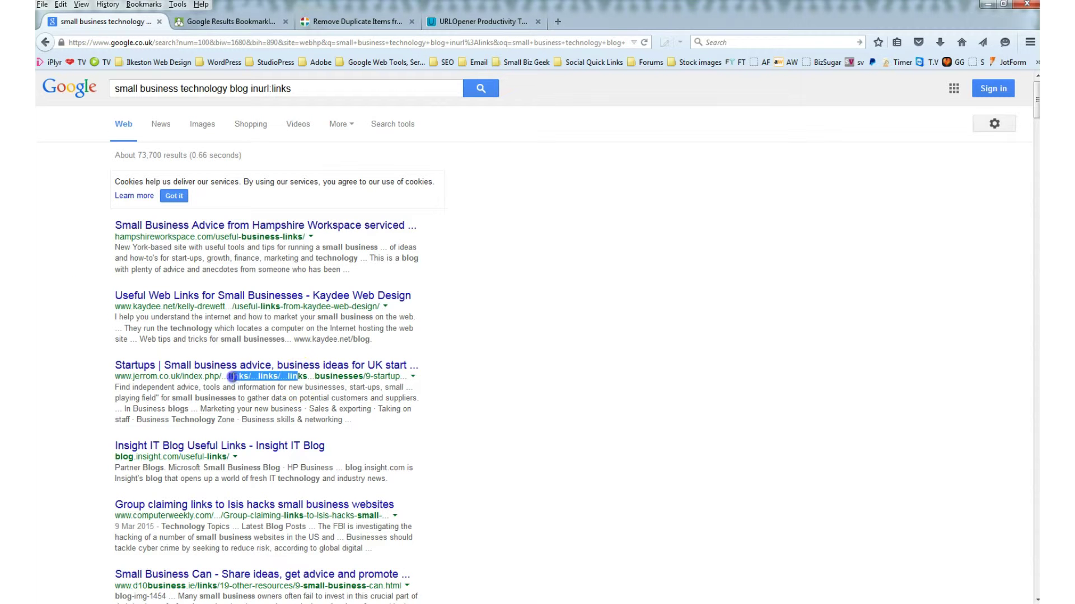
left_click_drag(241, 457, 222, 456)
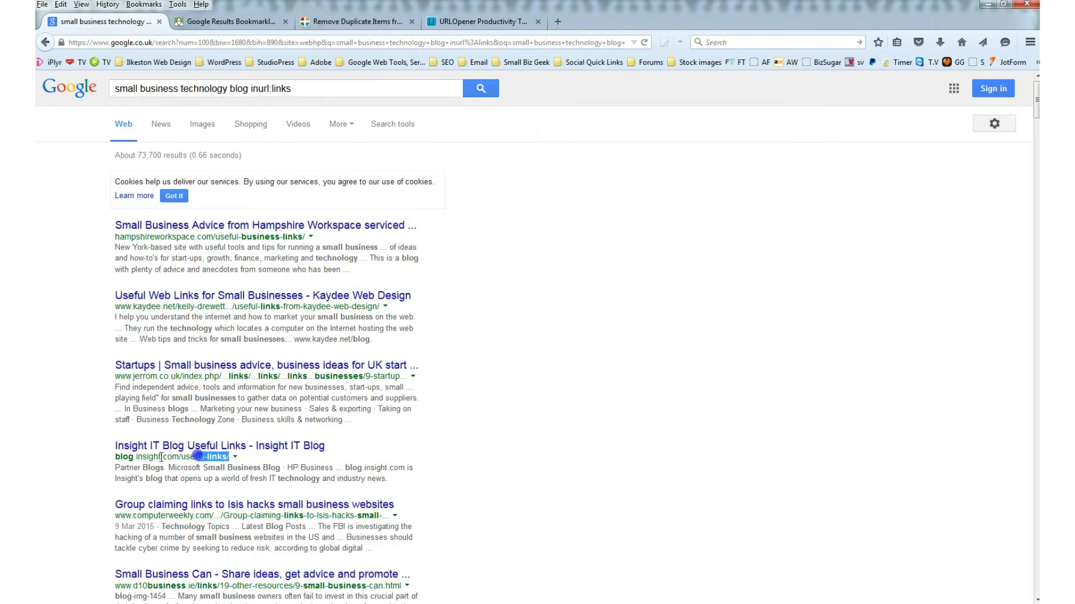
left_click(72, 442)
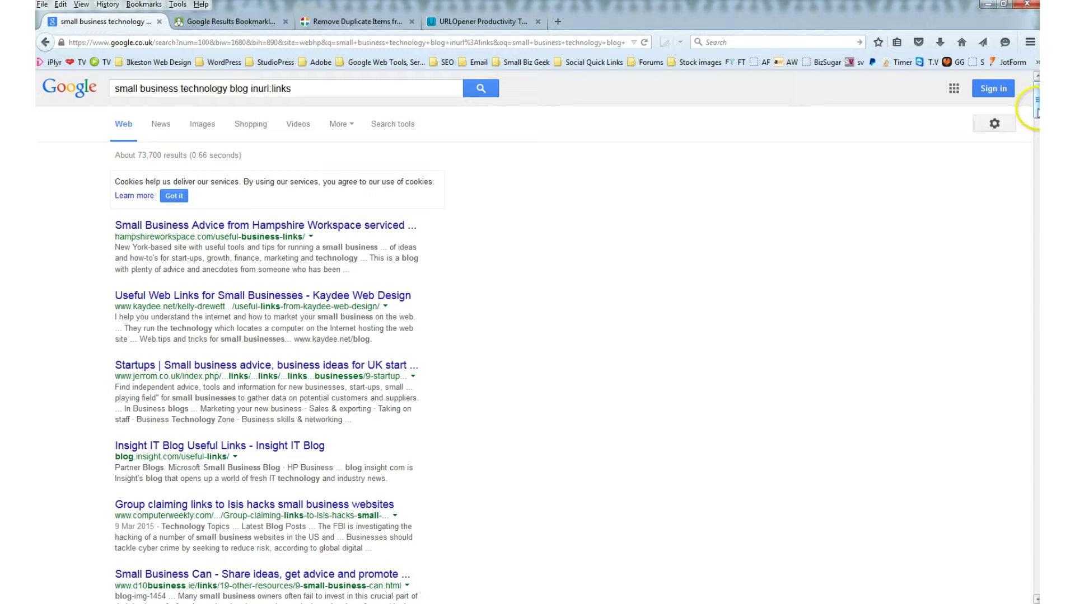
left_click_drag(1036, 112, 1036, 72)
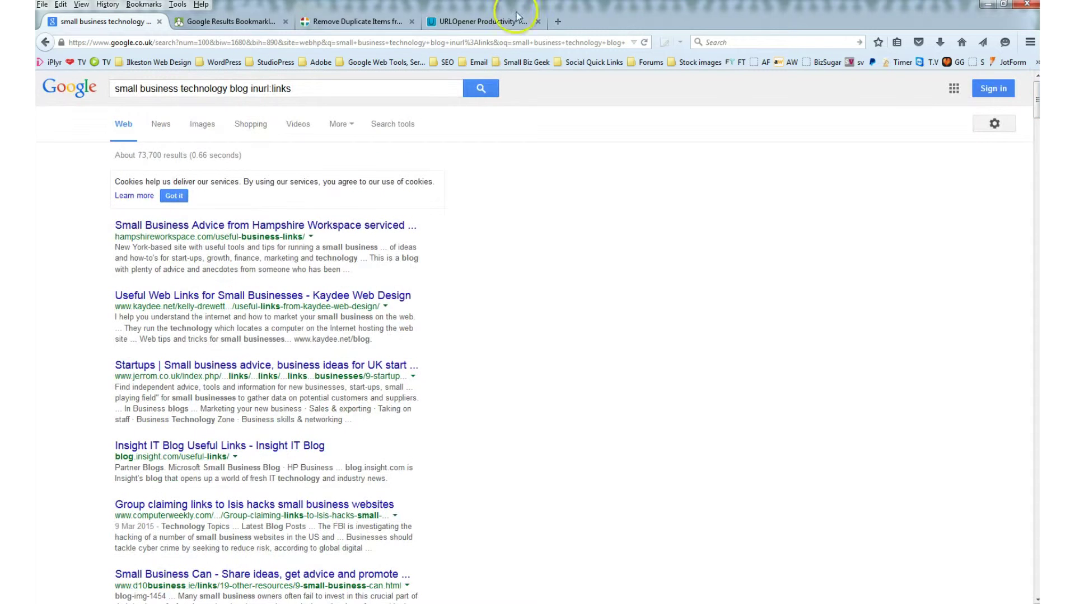
Save the Simple Google Results bookmarklet to the bookmarks toolbar and return to the inurl:links results.
left_click(216, 22)
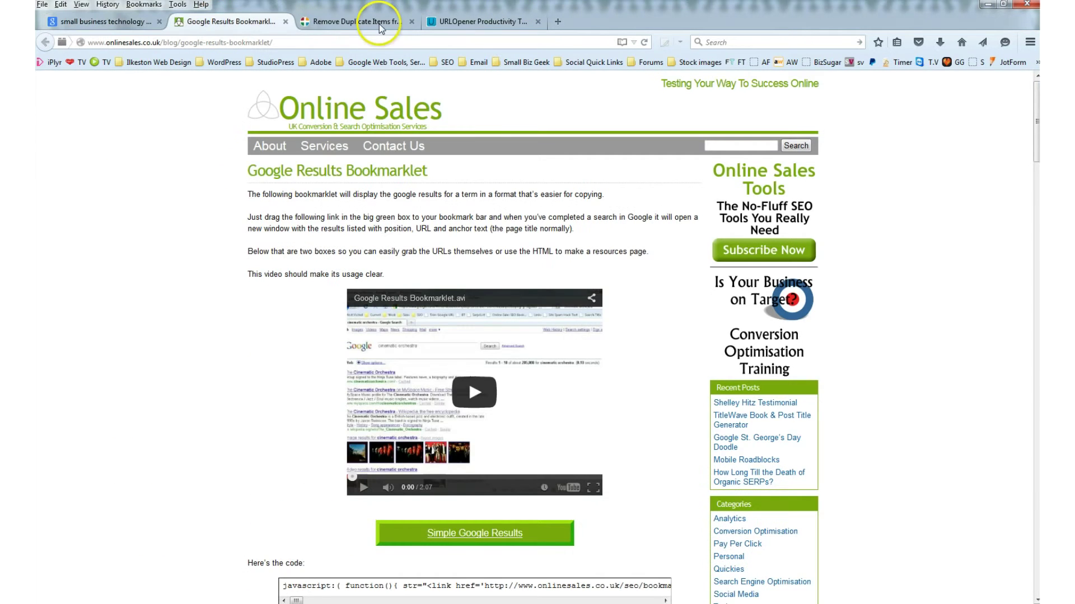
mouse_move(1036, 94)
left_mouse_down()
mouse_move(1036, 121)
mouse_move(1036, 96)
left_mouse_up()
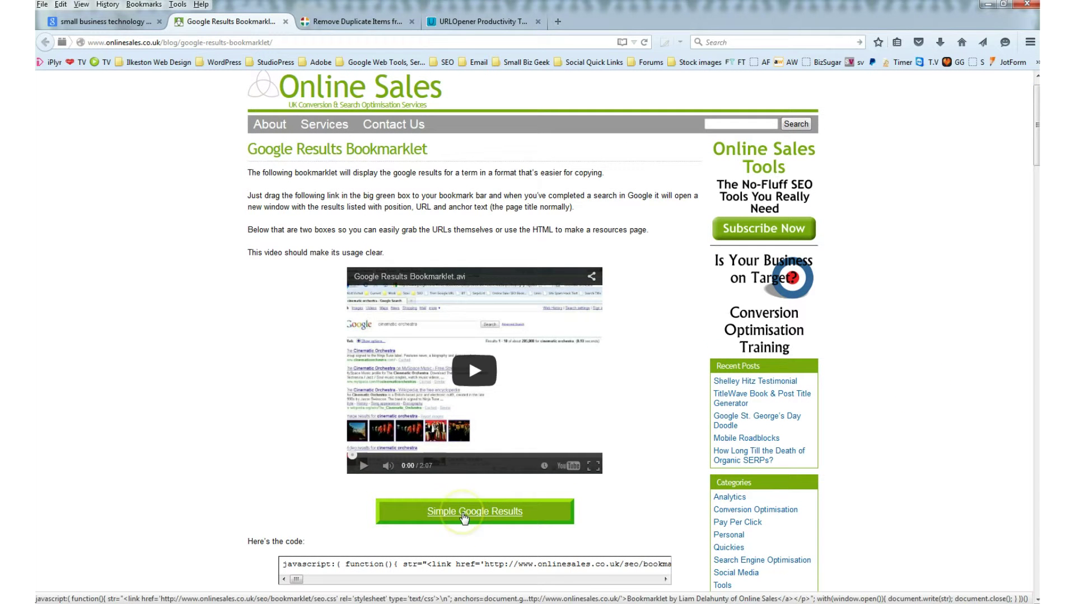
mouse_move(463, 515)
left_mouse_down()
mouse_move(479, 493)
mouse_move(478, 257)
mouse_move(428, 64)
left_mouse_up()
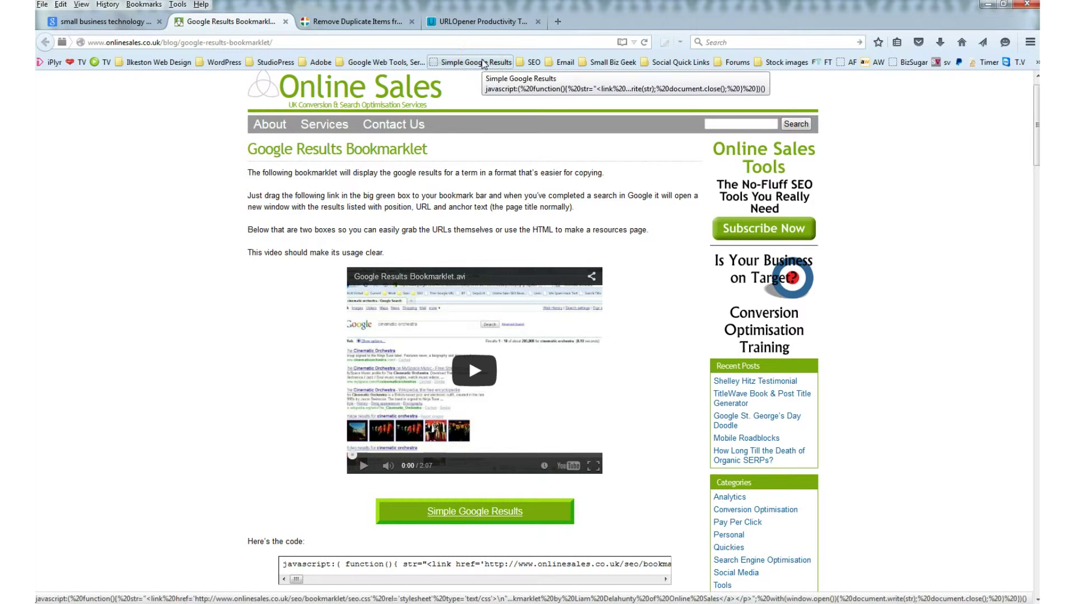
left_click(107, 23)
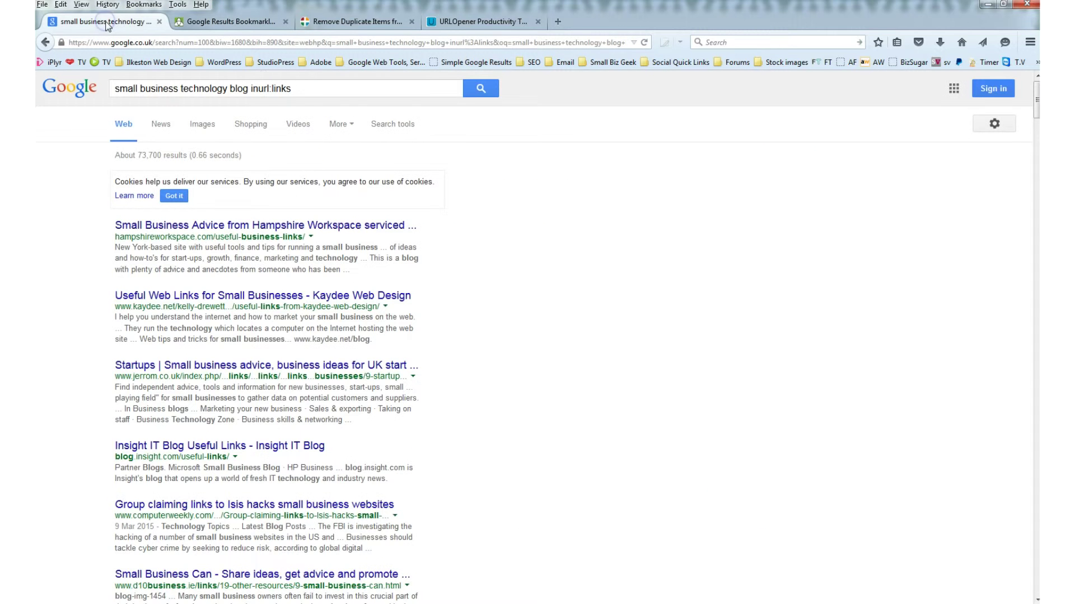
Run the Simple Google Results bookmarklet and try selecting rows of the resulting link table.
left_click(463, 62)
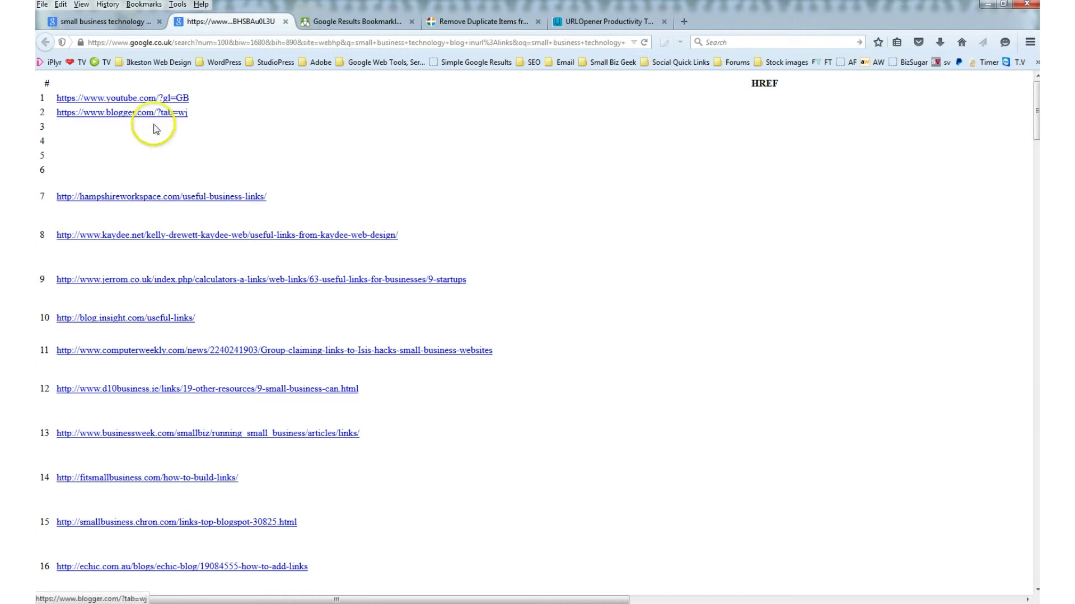
left_click_drag(125, 119, 72, 85)
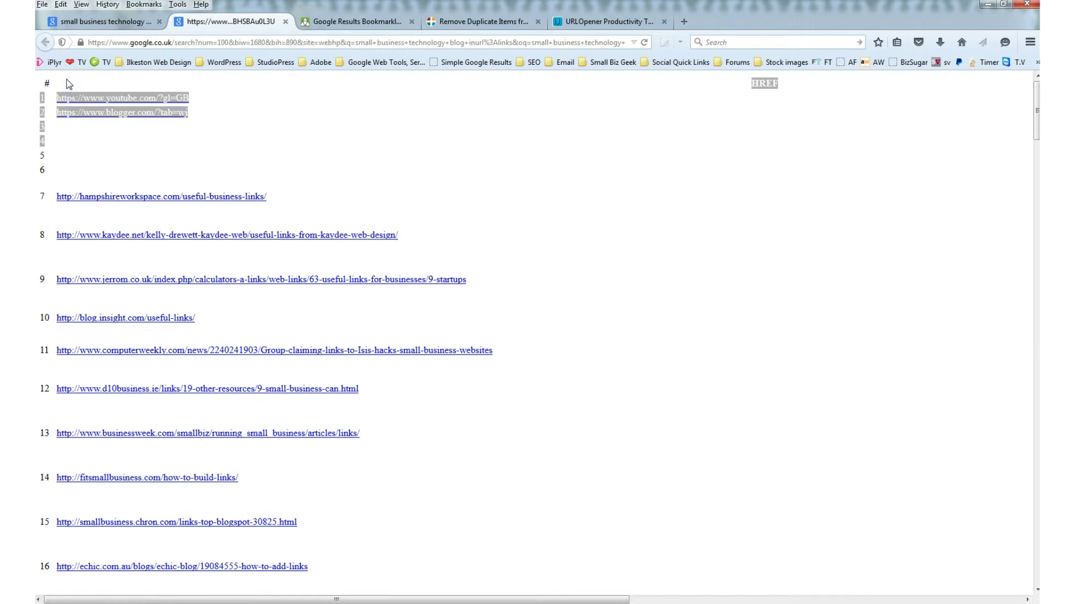
left_click(68, 84)
left_click(132, 157)
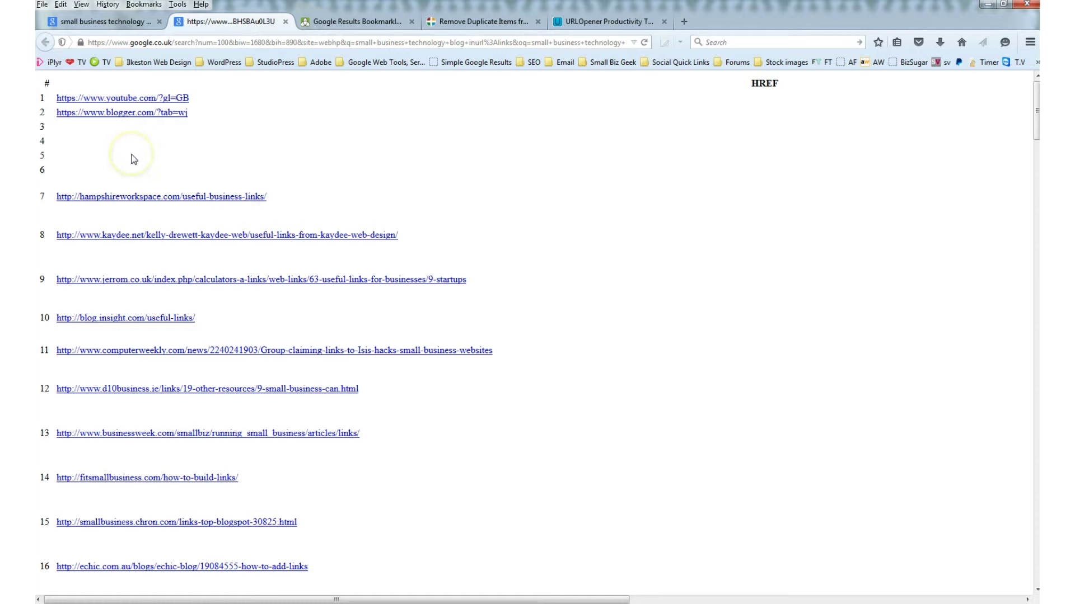
left_click_drag(213, 125, 57, 98)
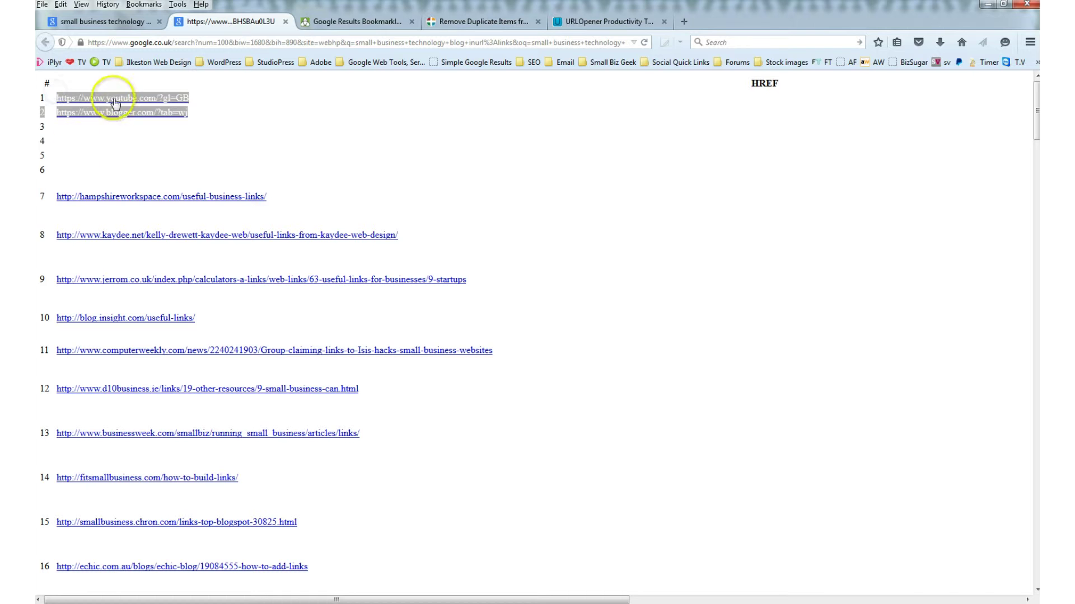
left_click(91, 175)
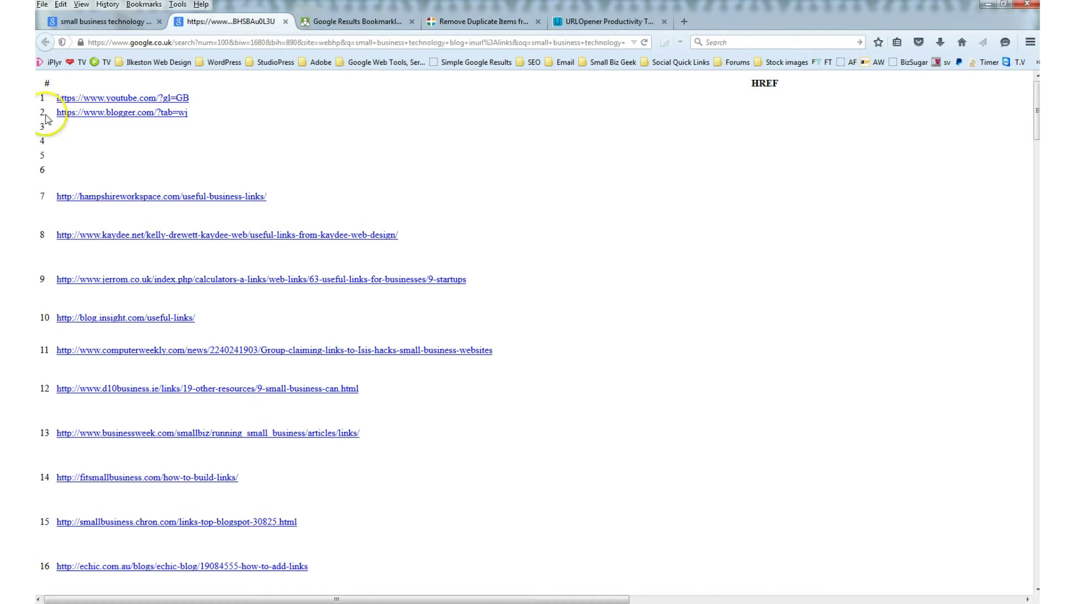
left_click_drag(53, 198, 213, 470)
left_click(413, 409)
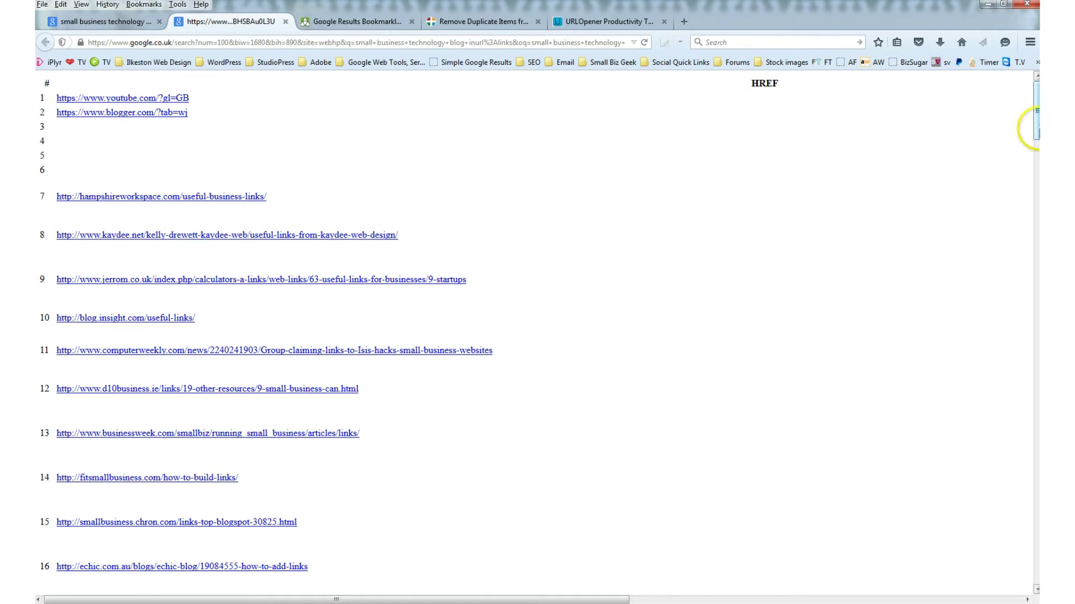
Enlarge the Plain Listing box and copy all its URLs.
left_click_drag(1035, 127, 1035, 577)
left_click_drag(431, 387, 698, 534)
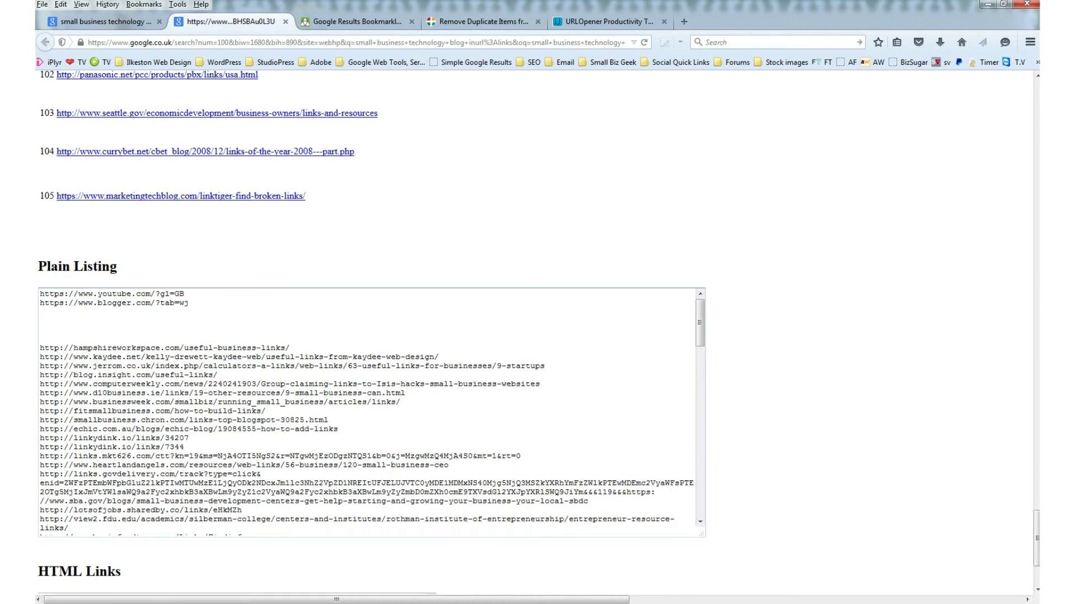
left_click_drag(40, 348, 395, 391)
right_click(235, 291)
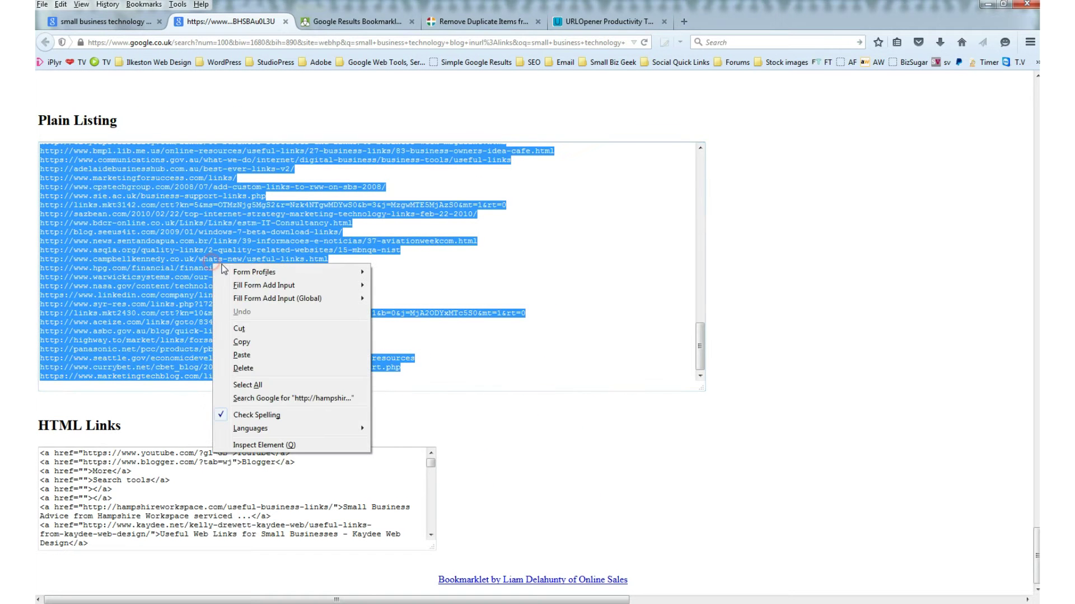
left_click(251, 340)
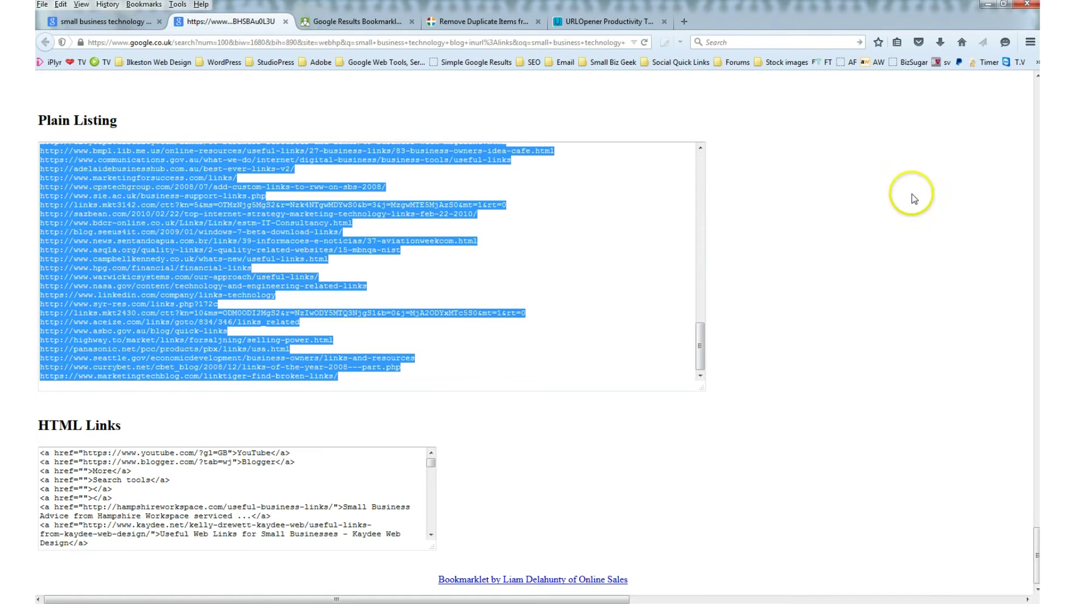
Clear the selection in the Plain Listing box.
left_click(821, 394)
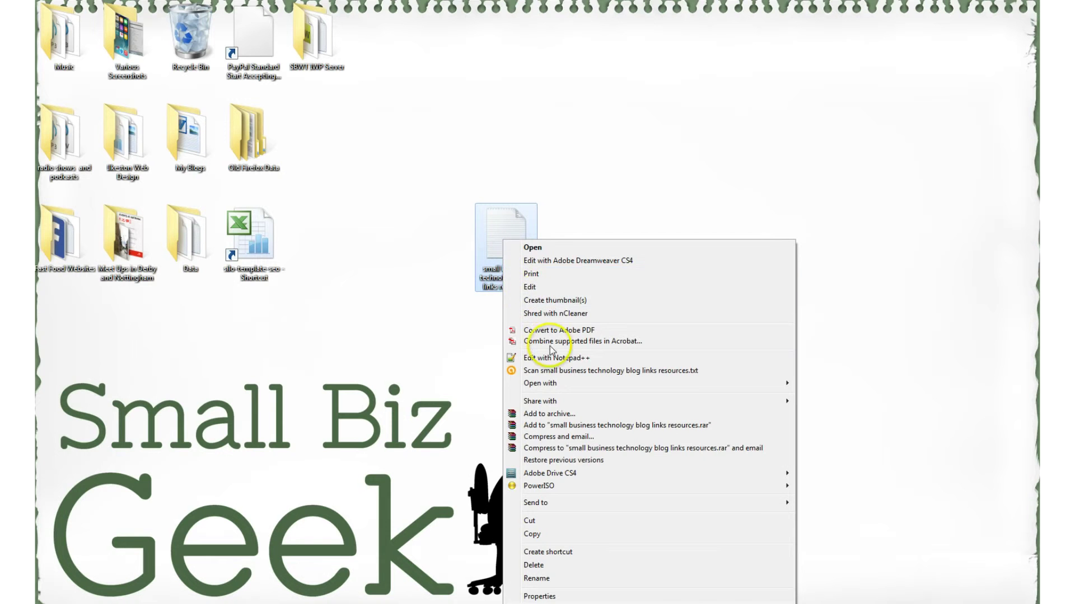
Replace the links resources file's contents with the copied URLs, then close Firefox's bookmarklet tab.
left_click(555, 360)
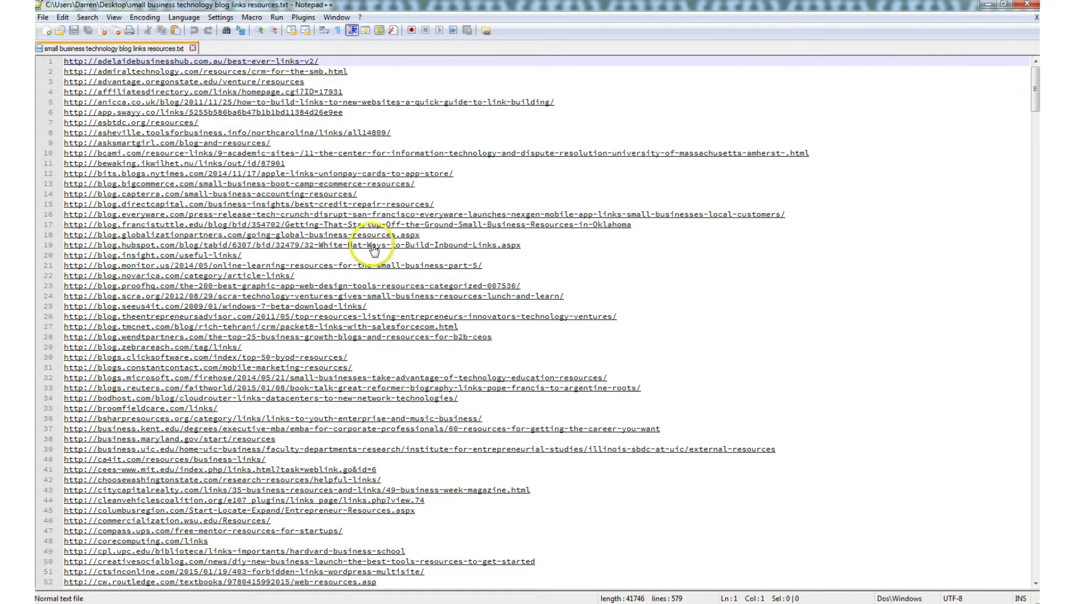
key("ctrl+a")
key("Delete")
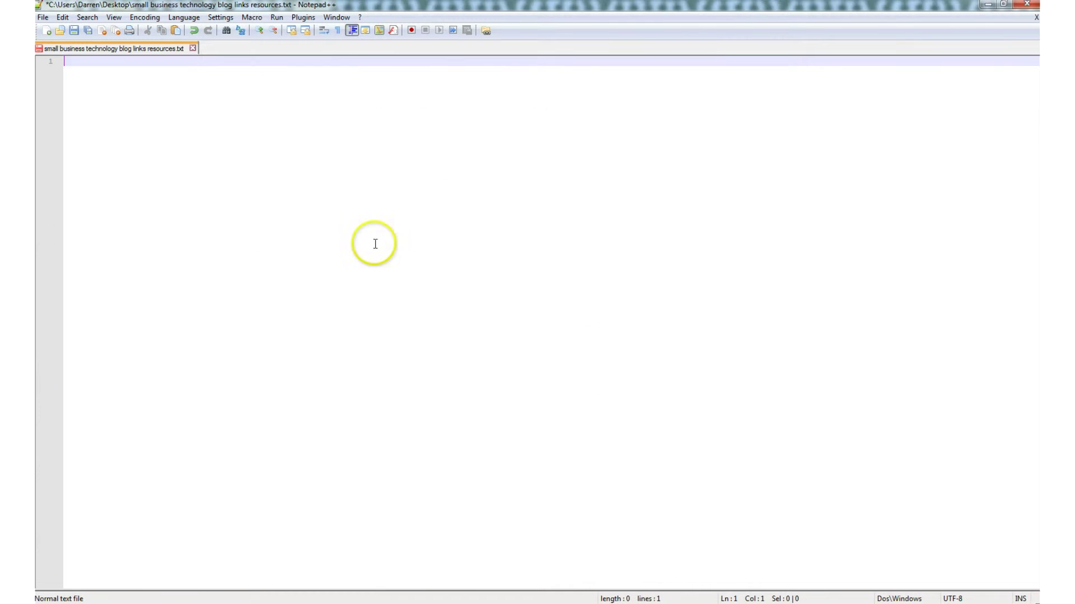
key("ctrl+v")
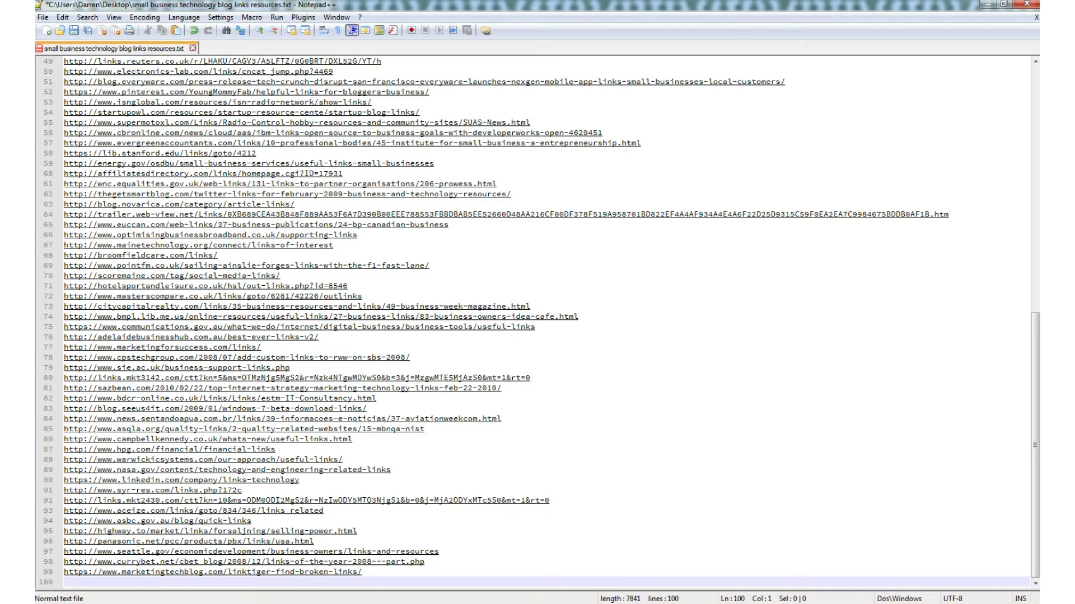
left_click(273, 546)
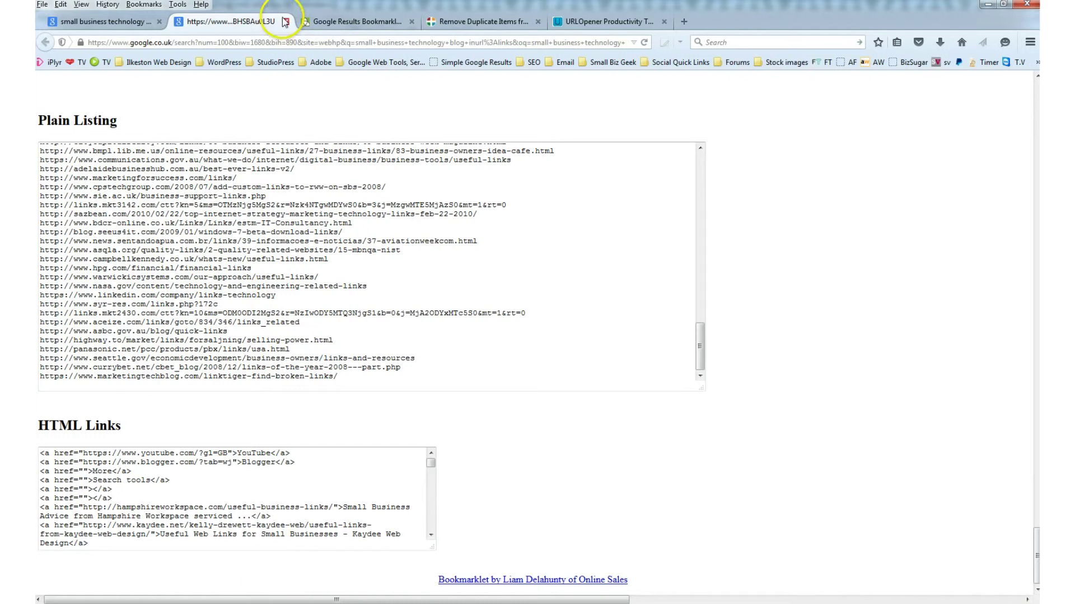
left_click(286, 21)
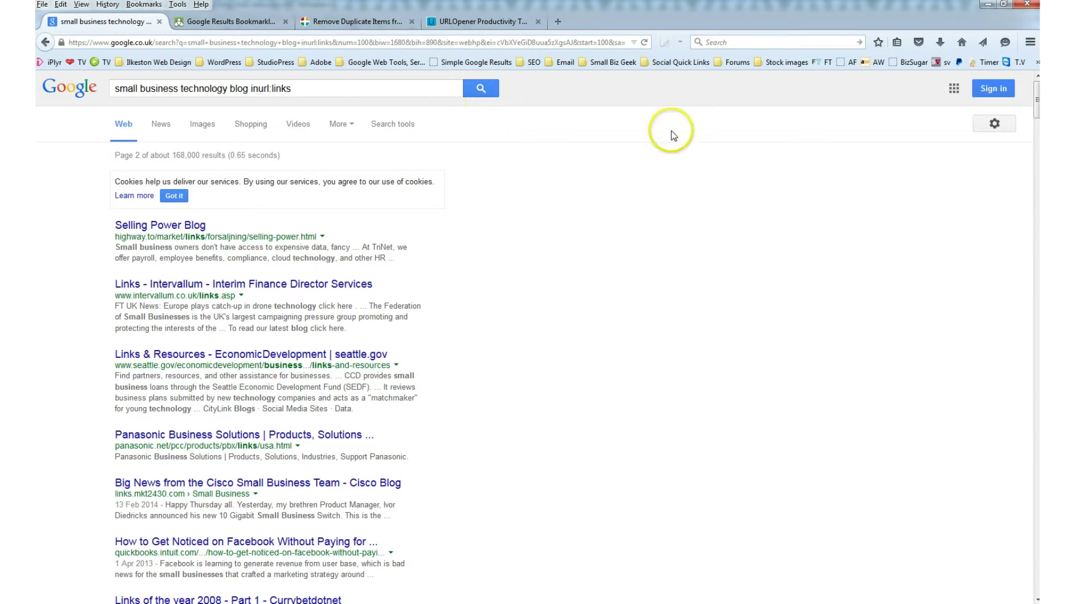
Run the bookmarklet on results page 2, copy its Plain Listing URLs and switch to Notepad++.
left_click(455, 64)
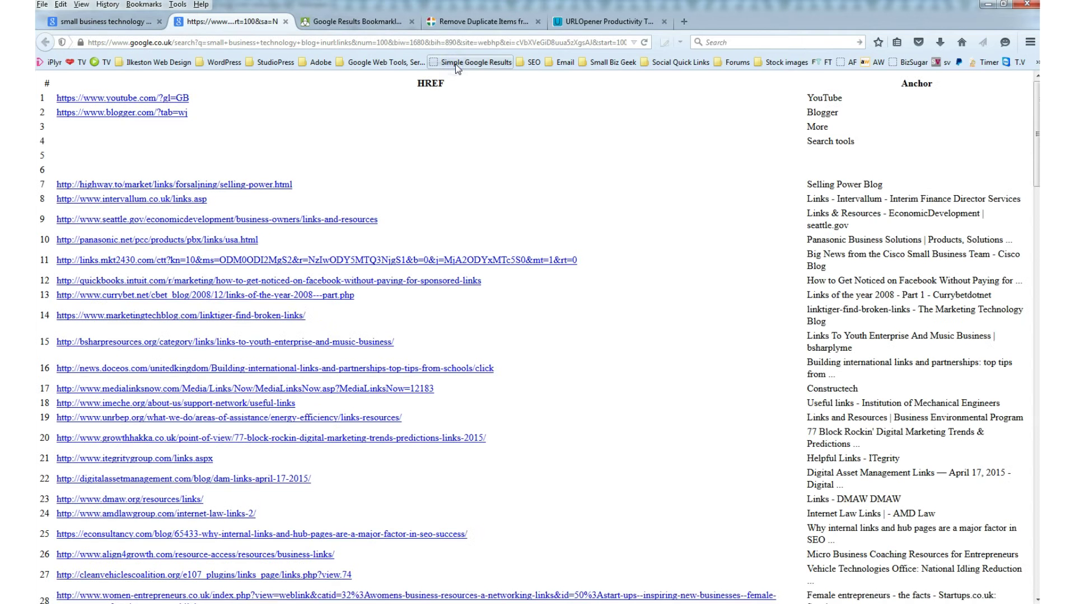
left_click_drag(1036, 126, 1022, 537)
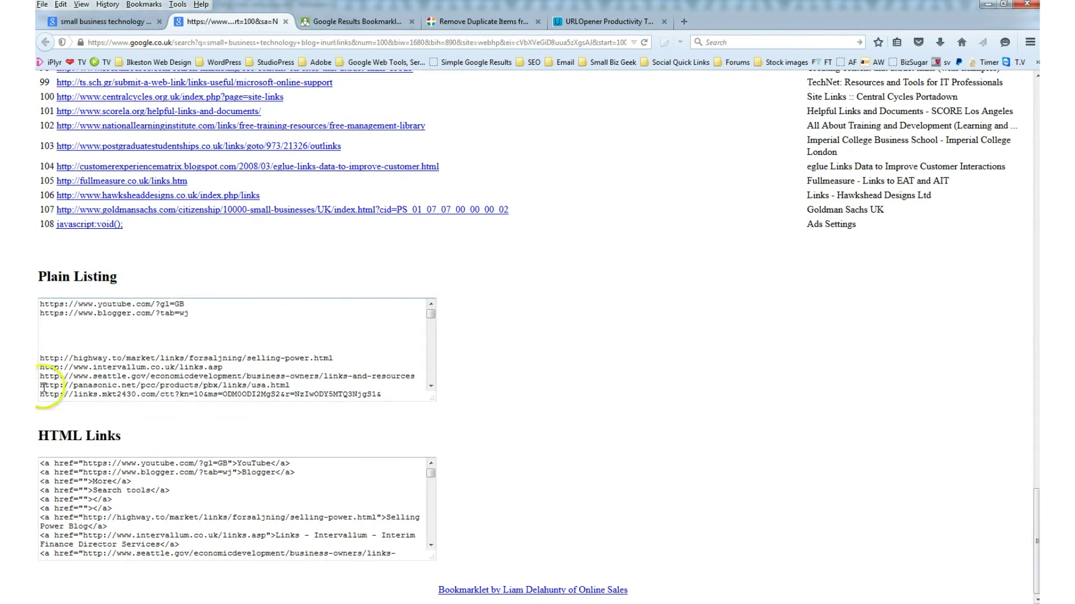
left_click(44, 358)
left_click_drag(44, 358, 246, 512)
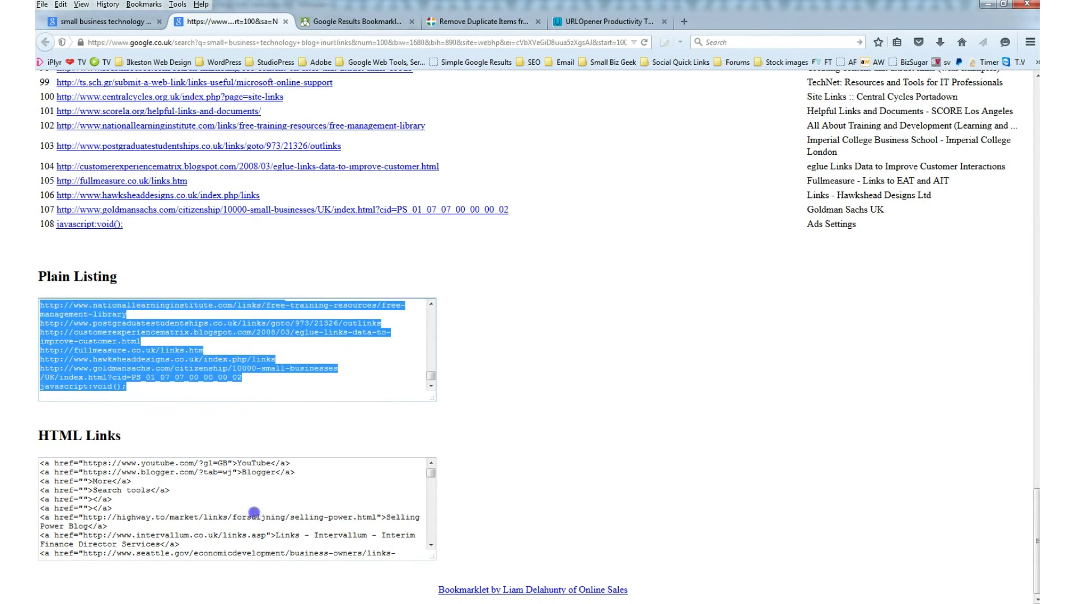
right_click(157, 361)
left_click(187, 439)
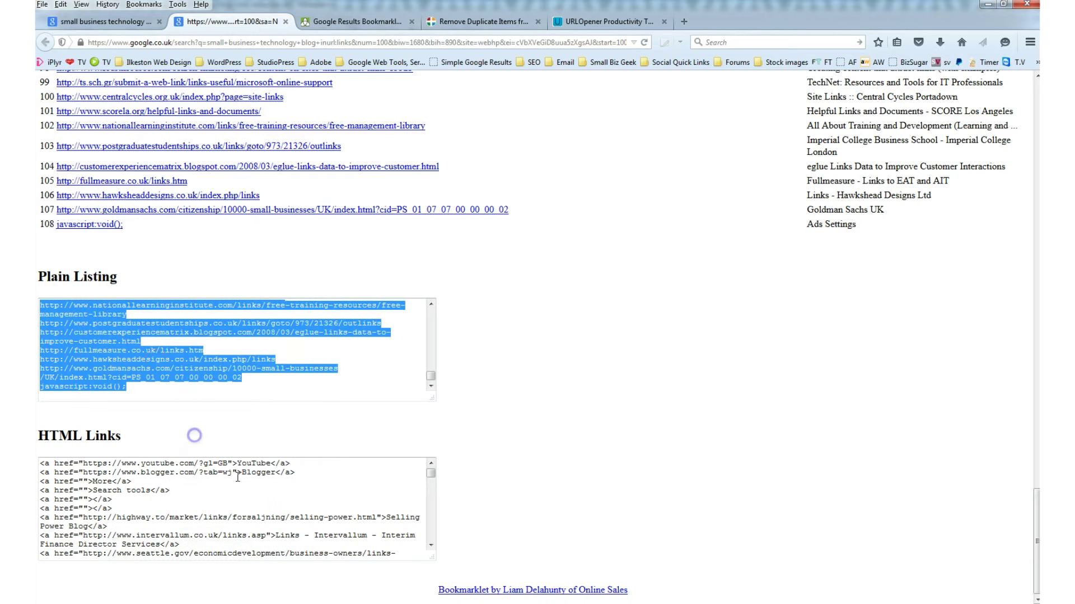
left_click(698, 602)
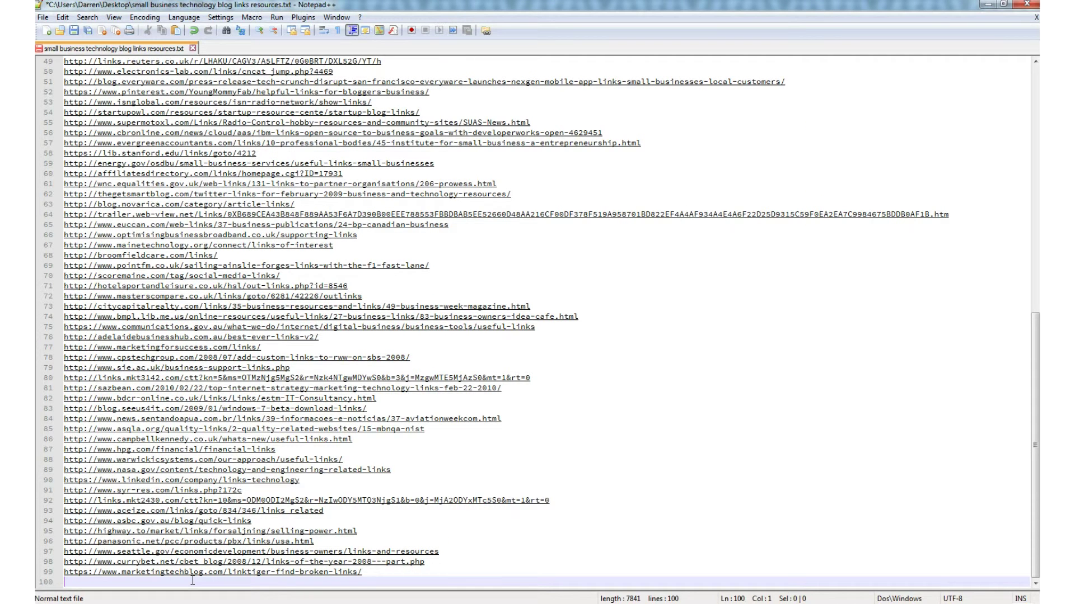
Paste page 2's URLs below the existing list, bringing the file to 202 lines.
key("ctrl+v")
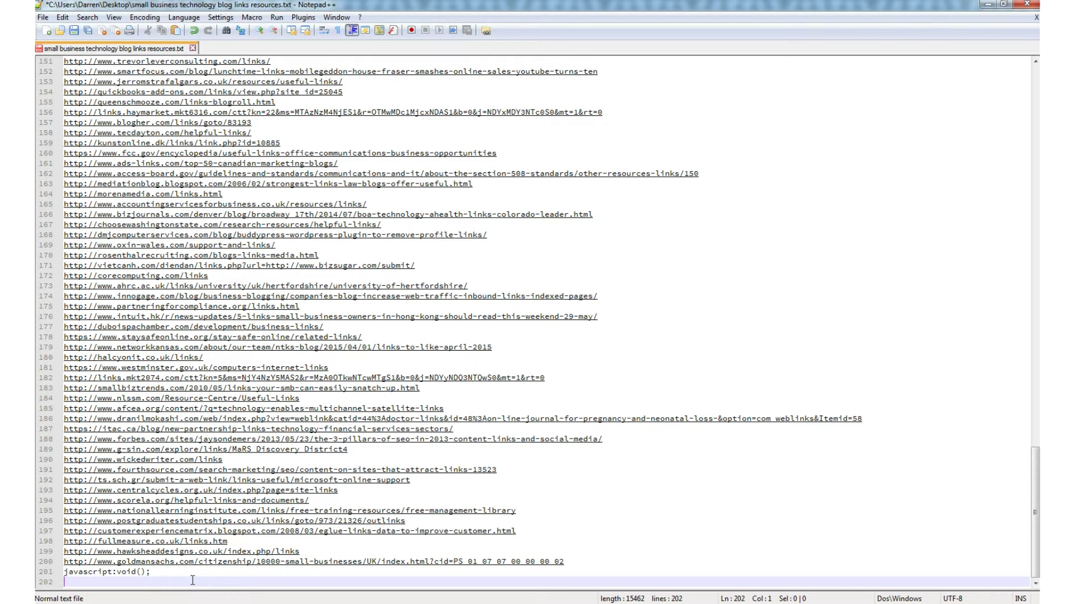
left_click(167, 572)
left_click(161, 573)
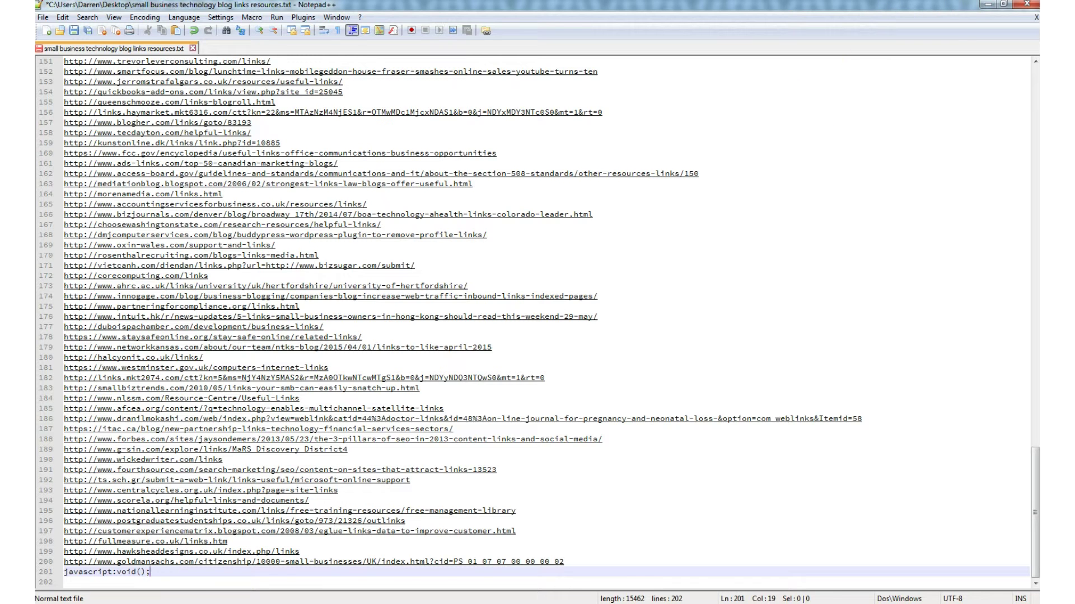
Change the Google query to 'small business technology blog inurl:resources' and run it.
left_click(987, 4)
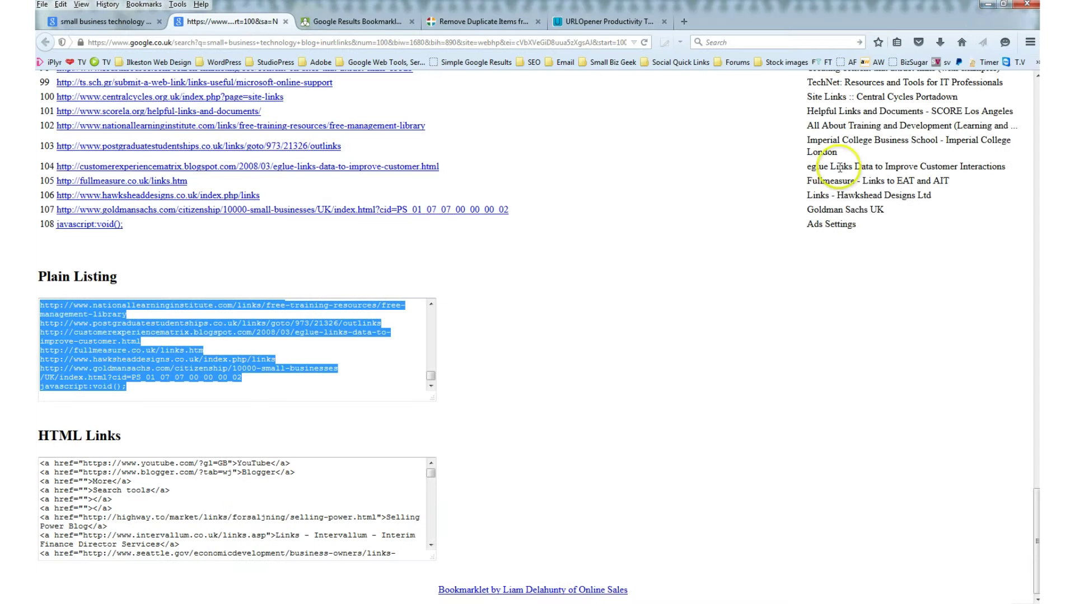
left_click(112, 21)
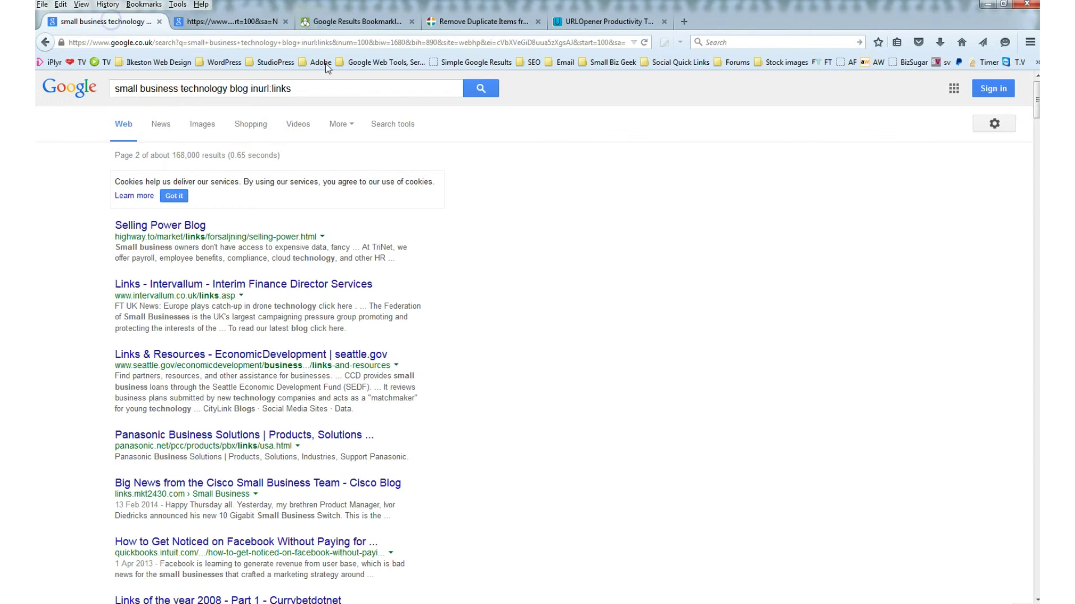
double_click(276, 94)
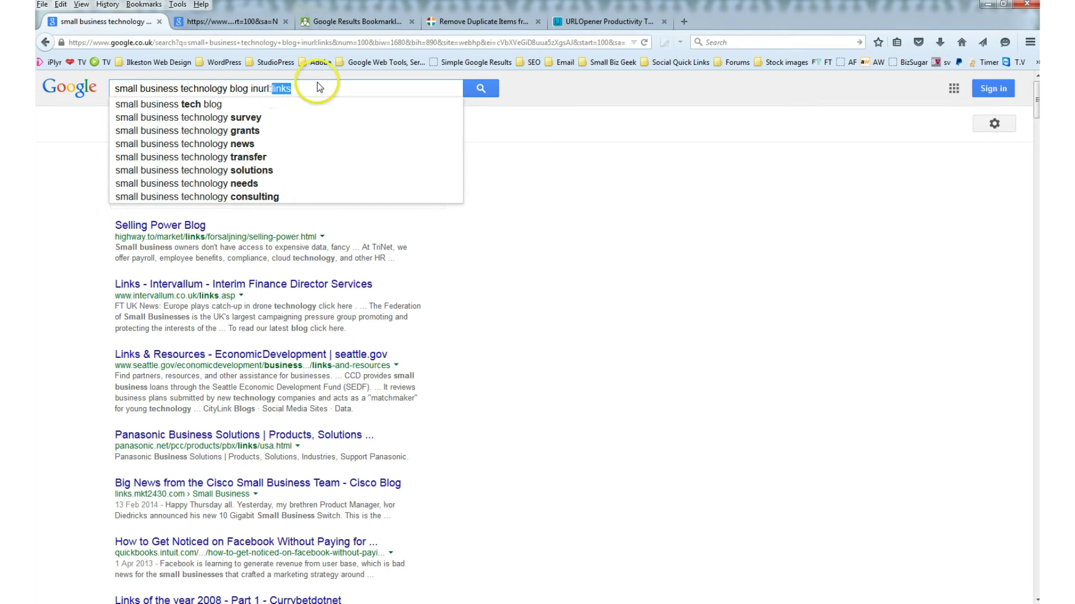
type("resources")
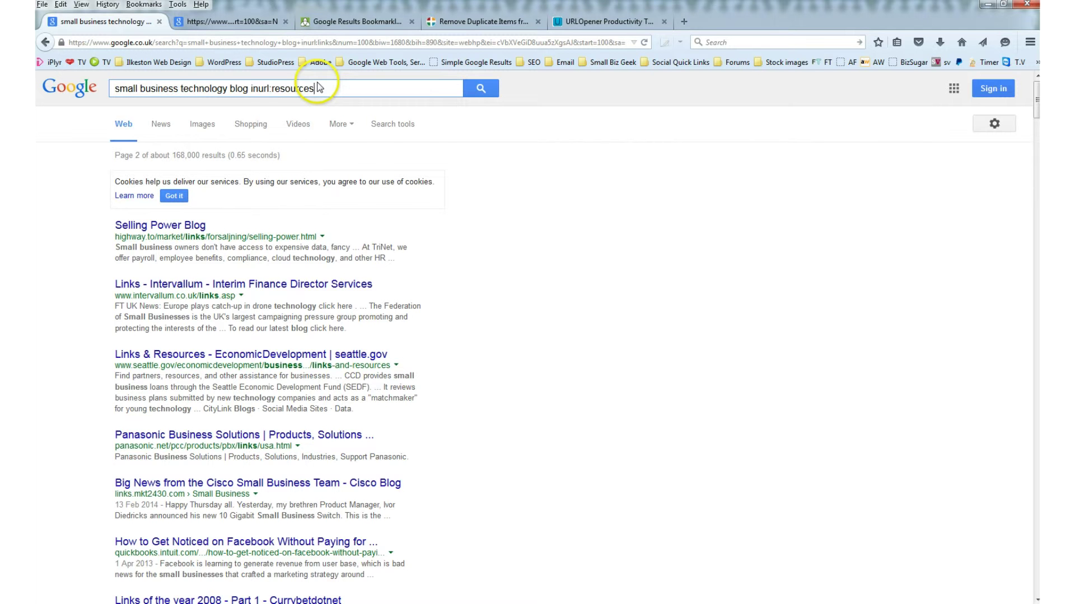
key("Return")
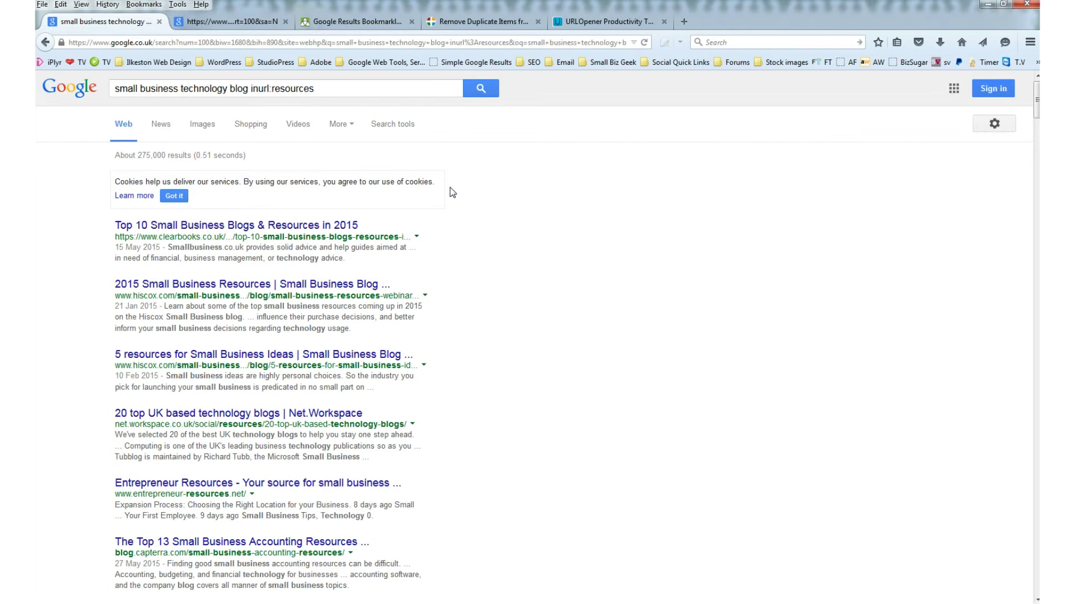
left_click_drag(414, 238, 342, 295)
left_click(428, 329)
Run the bookmarklet on the resources results and copy the Plain Listing URLs.
left_click(475, 64)
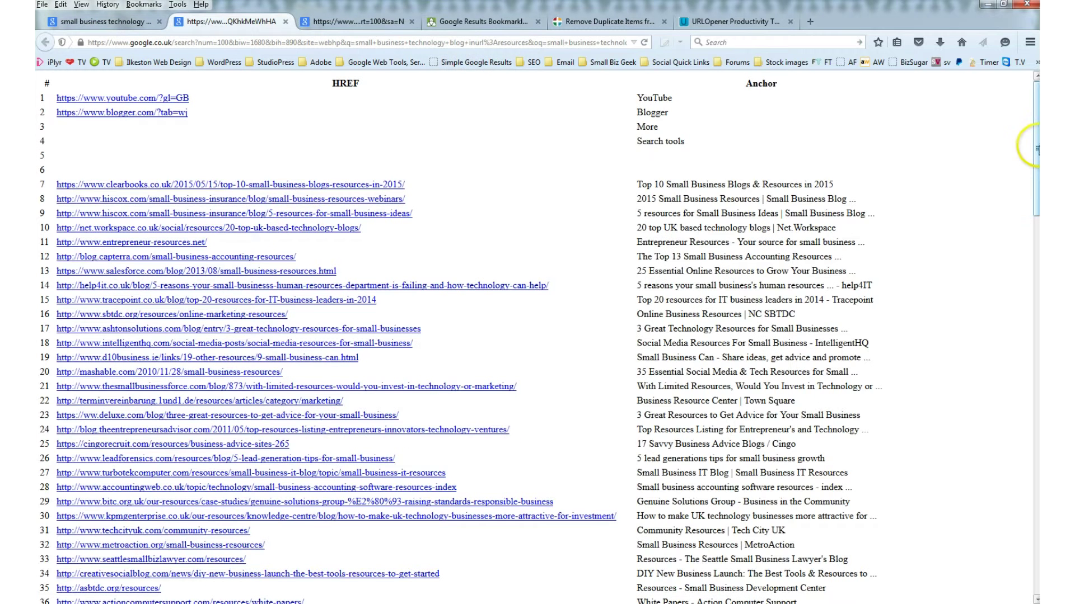
left_click_drag(1036, 148, 1036, 525)
left_click_drag(52, 347, 280, 509)
right_click(213, 336)
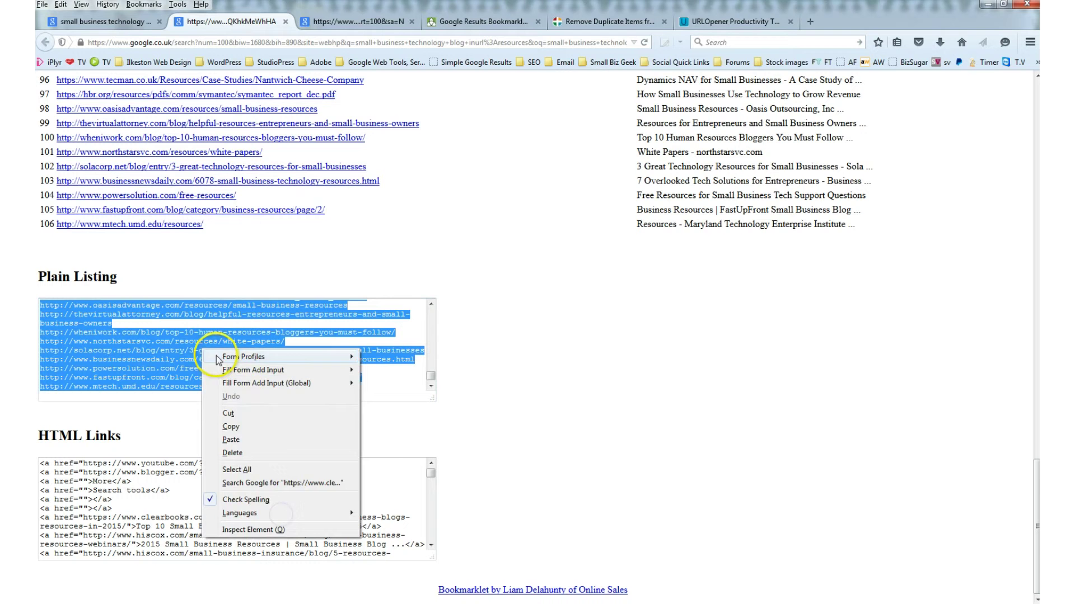
left_click(239, 423)
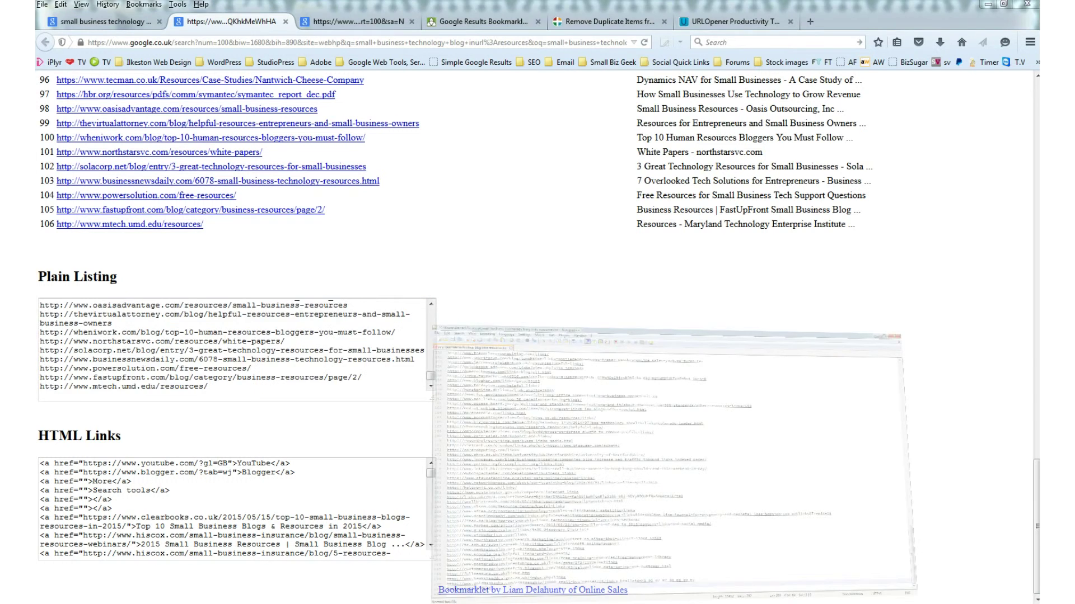
Paste the URLs at the end of the Notepad++ links file, then close the bookmarklet results tab.
key("alt+Tab")
key("ctrl+v")
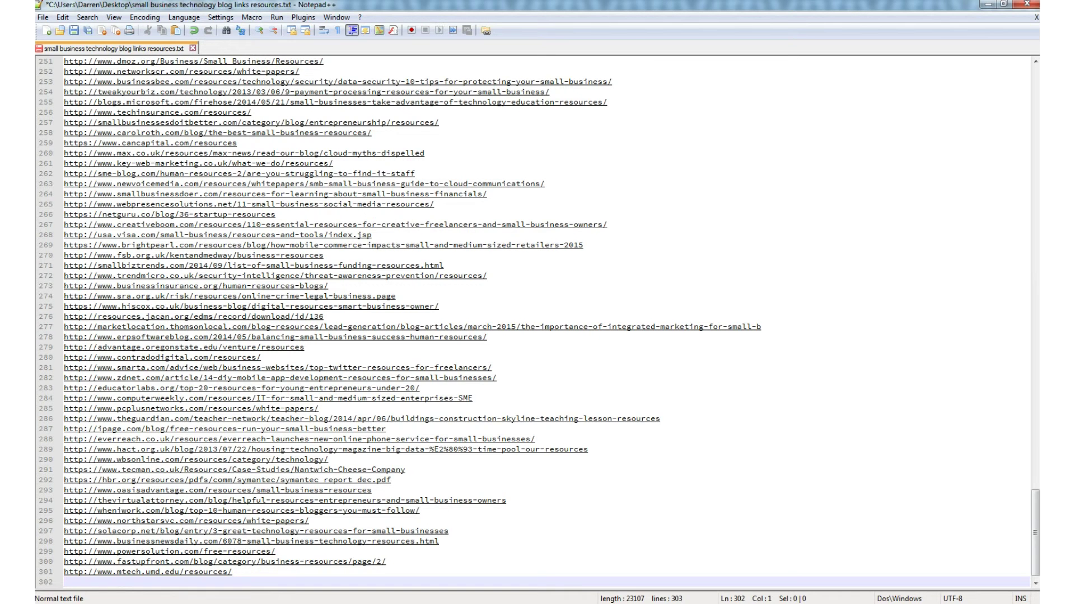
key("alt+Tab")
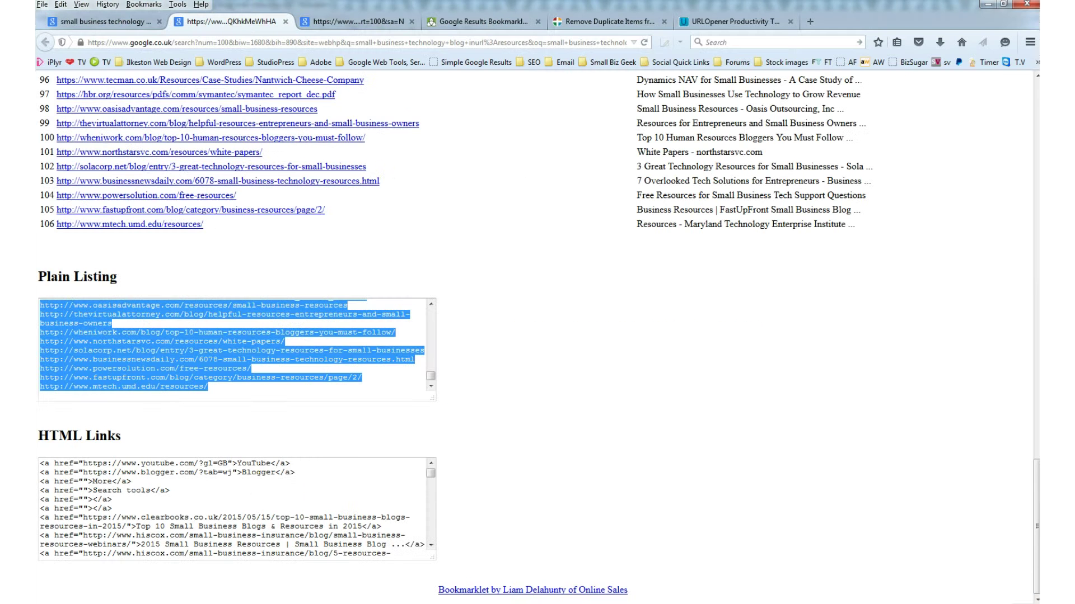
left_click(285, 22)
Close the leftover results tab and select the bookmarklet's plain listing of page 2 URLs.
left_click(286, 22)
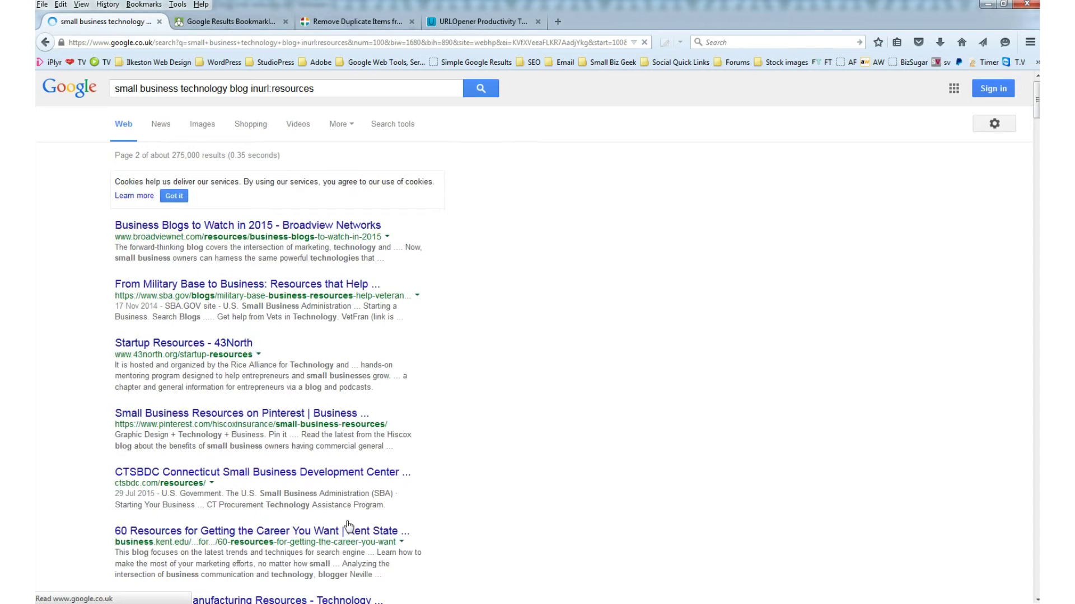
left_click(464, 62)
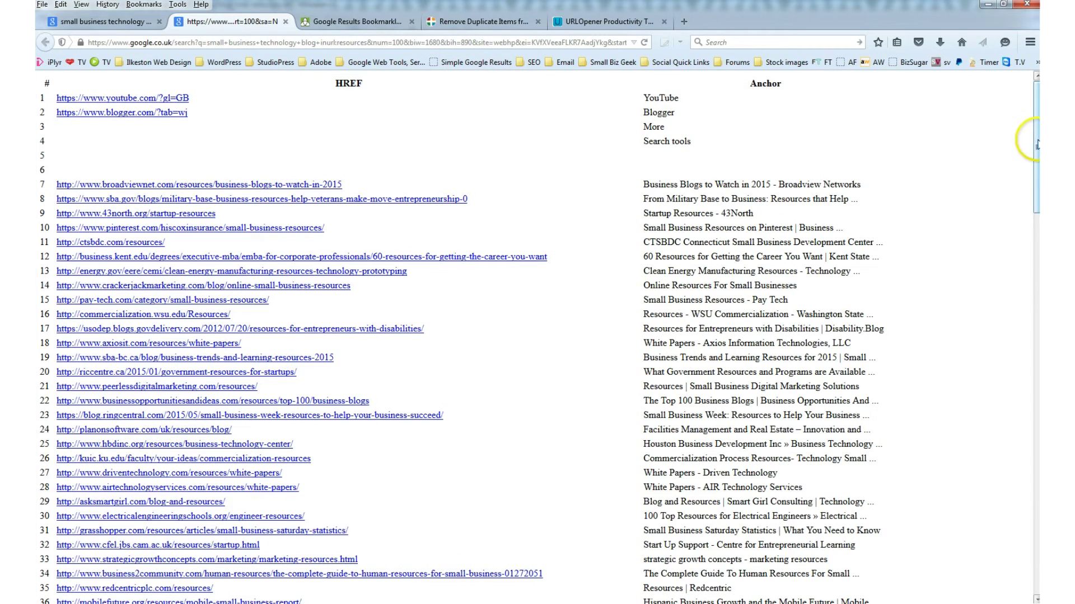
left_click_drag(1037, 144, 1030, 494)
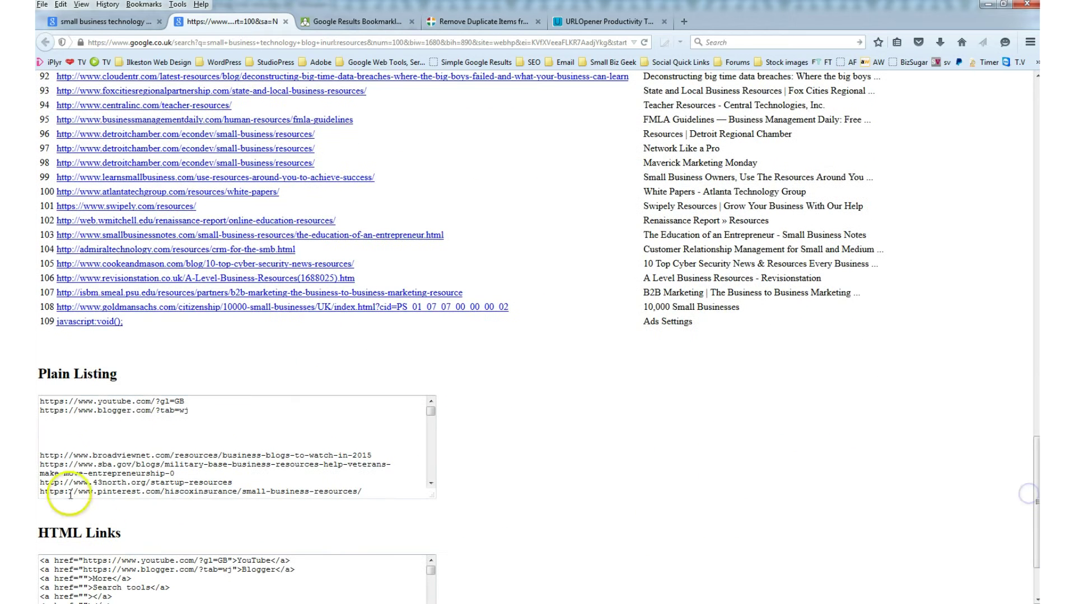
left_click_drag(42, 456, 168, 504)
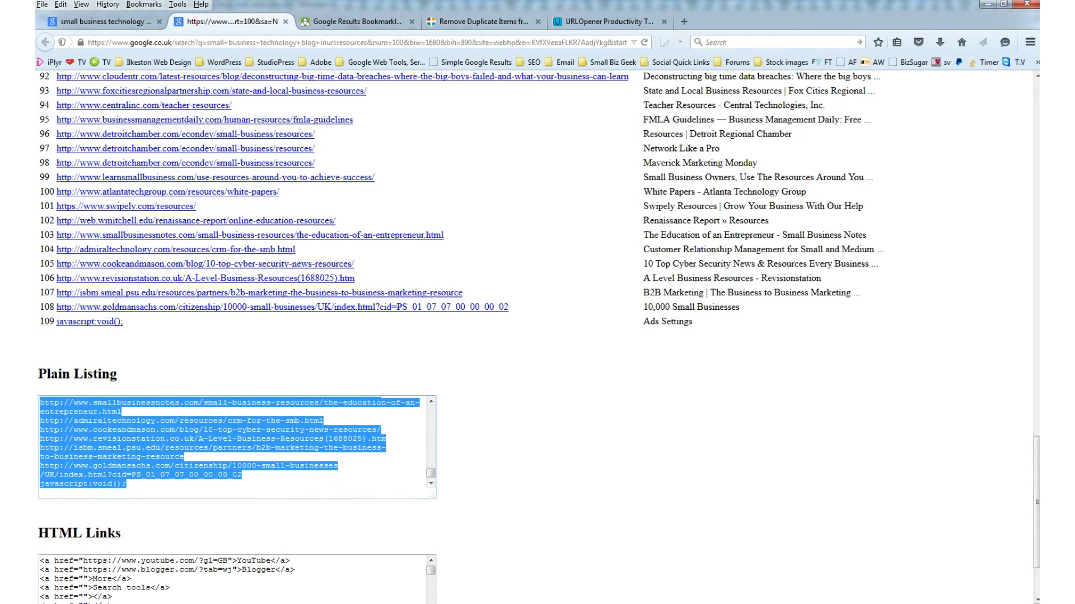
Copy the listed URLs and append them to the end of the Notepad++ links file.
right_click(108, 450)
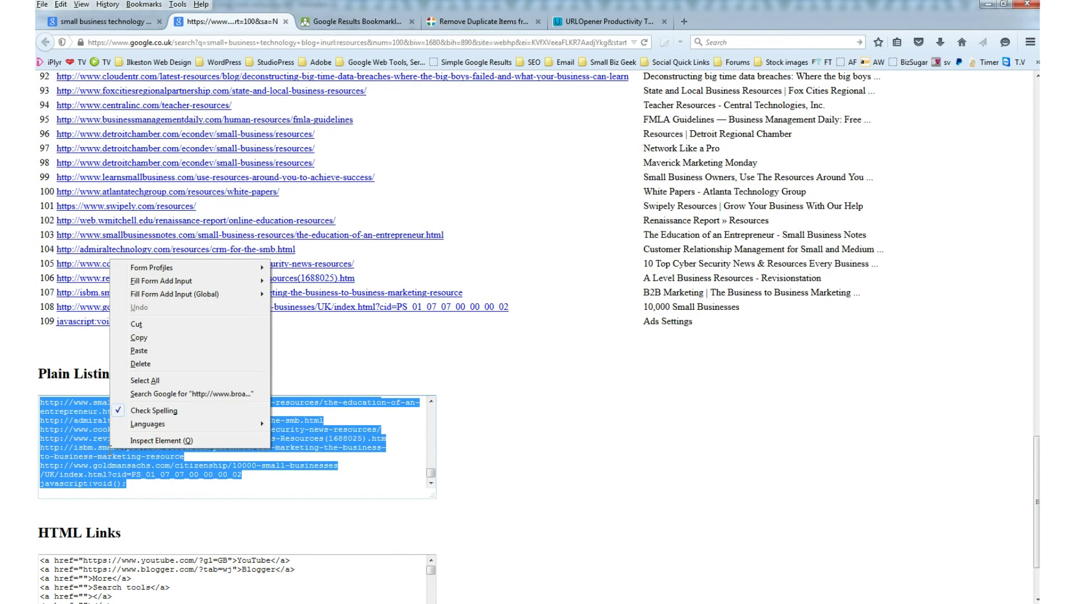
left_click(162, 337)
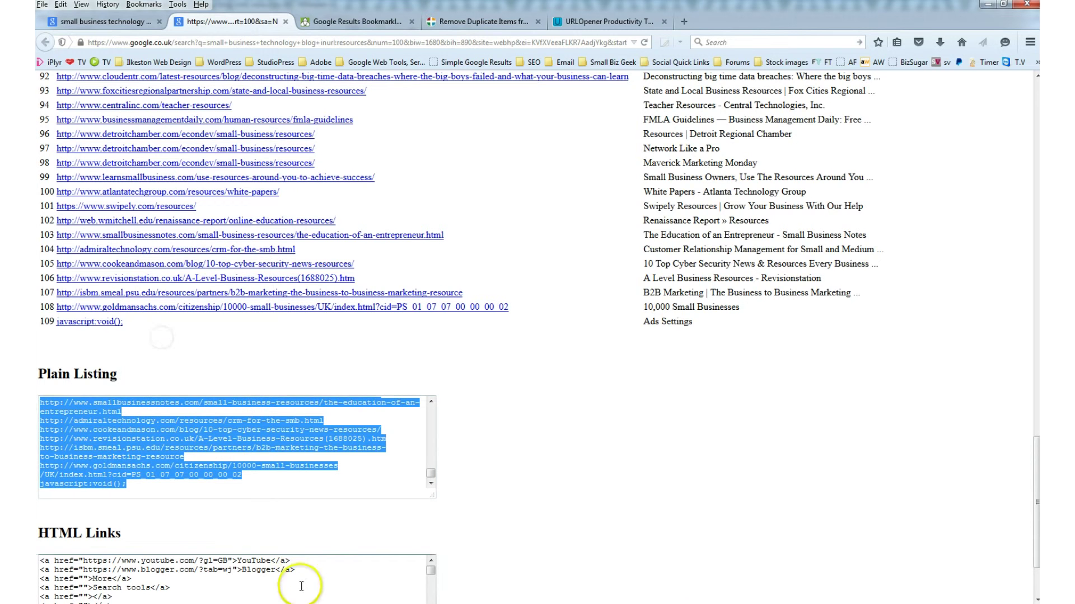
key("alt+Tab")
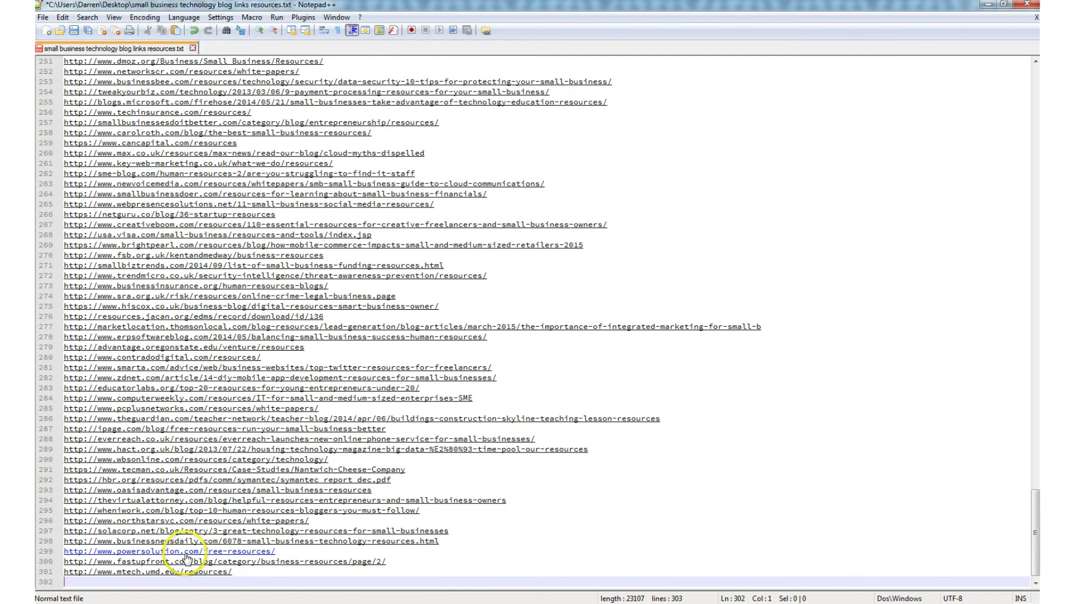
key("ctrl+v")
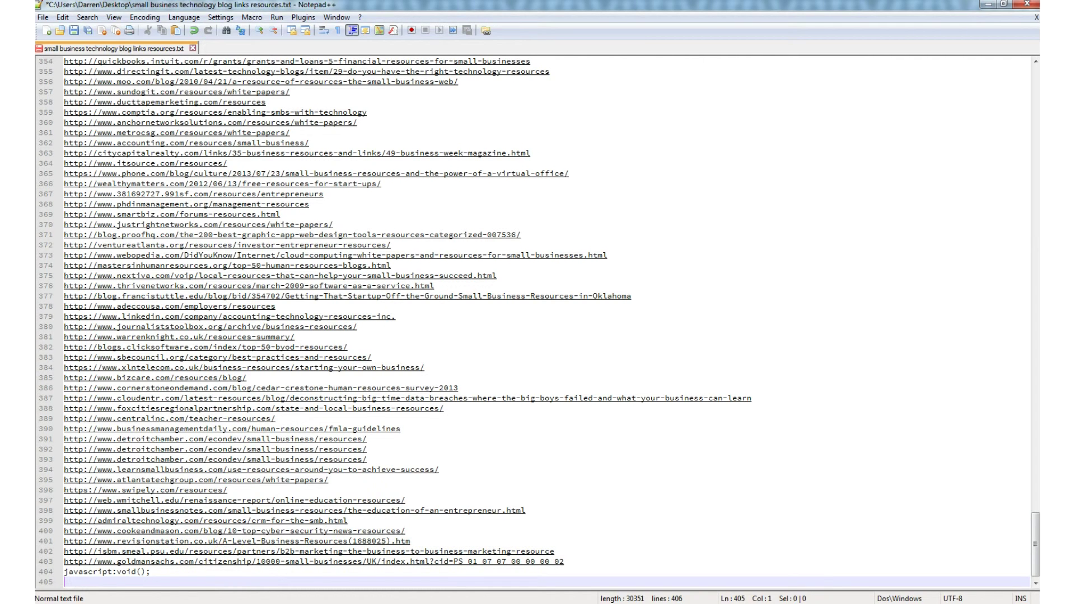
key("alt+Tab")
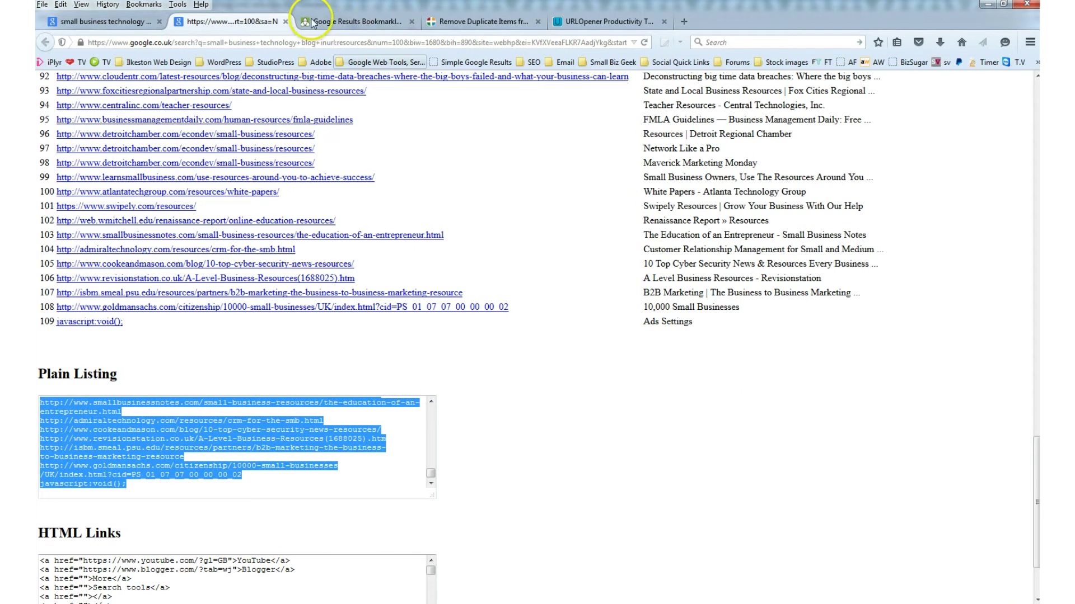
Close the bookmarklet results, Google Results Bookmarklet and Google search results tabs.
left_click(286, 22)
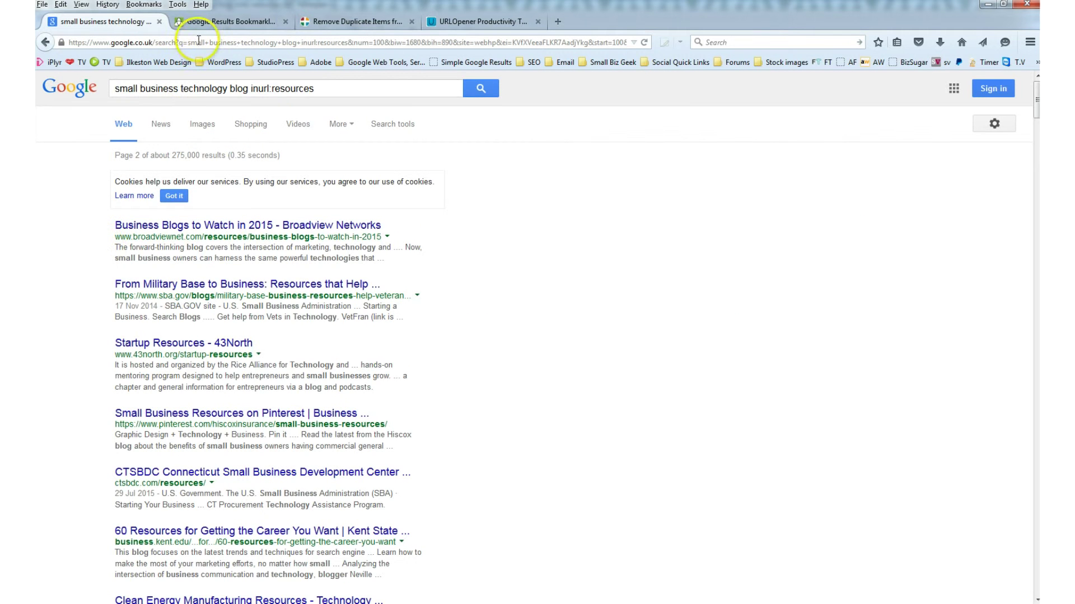
left_click(202, 27)
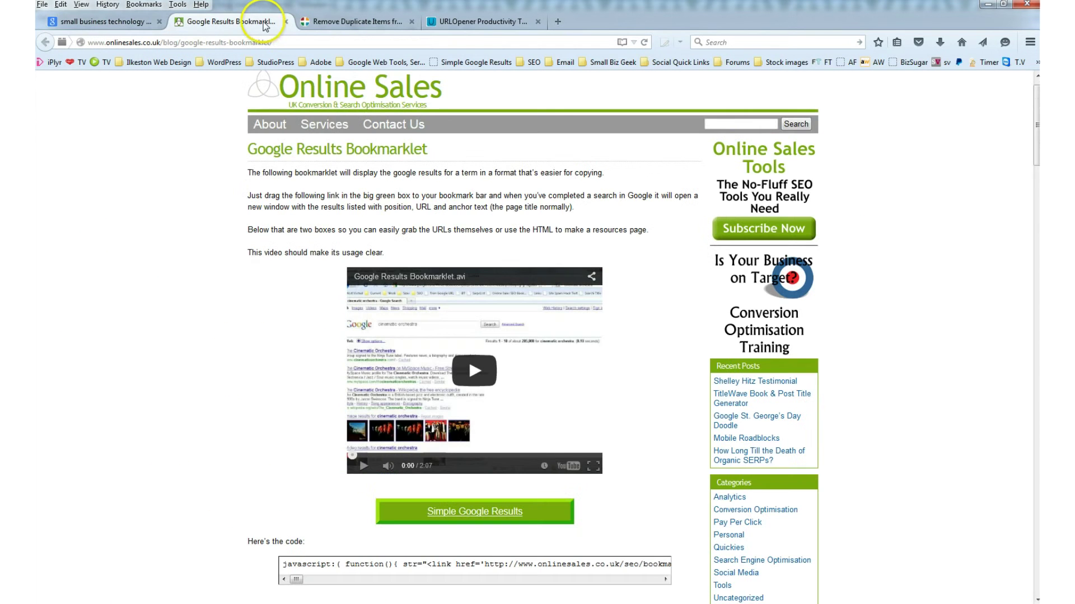
left_click(285, 21)
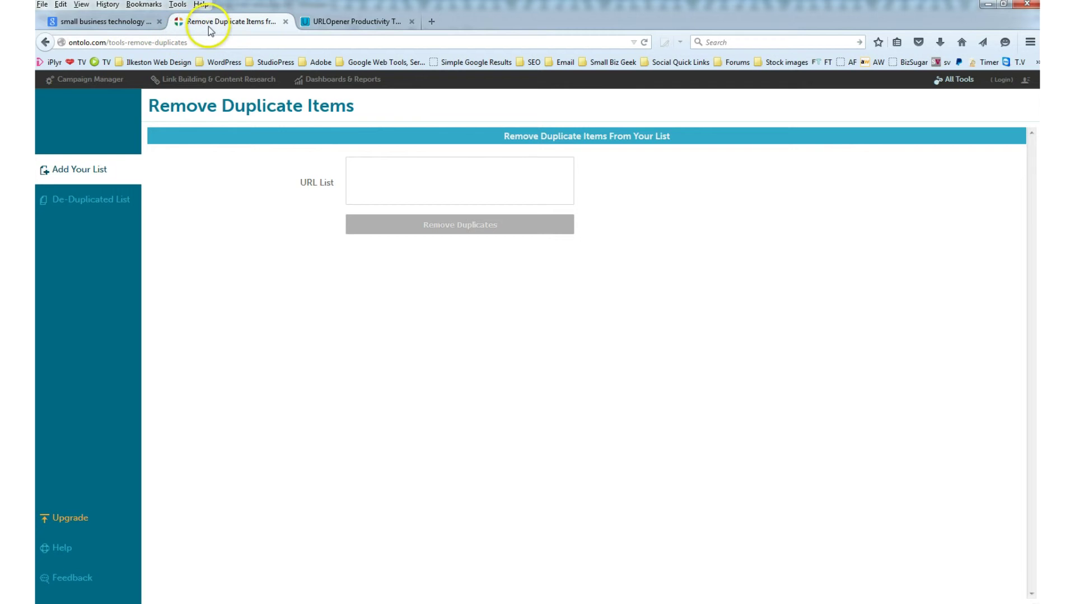
left_click(128, 25)
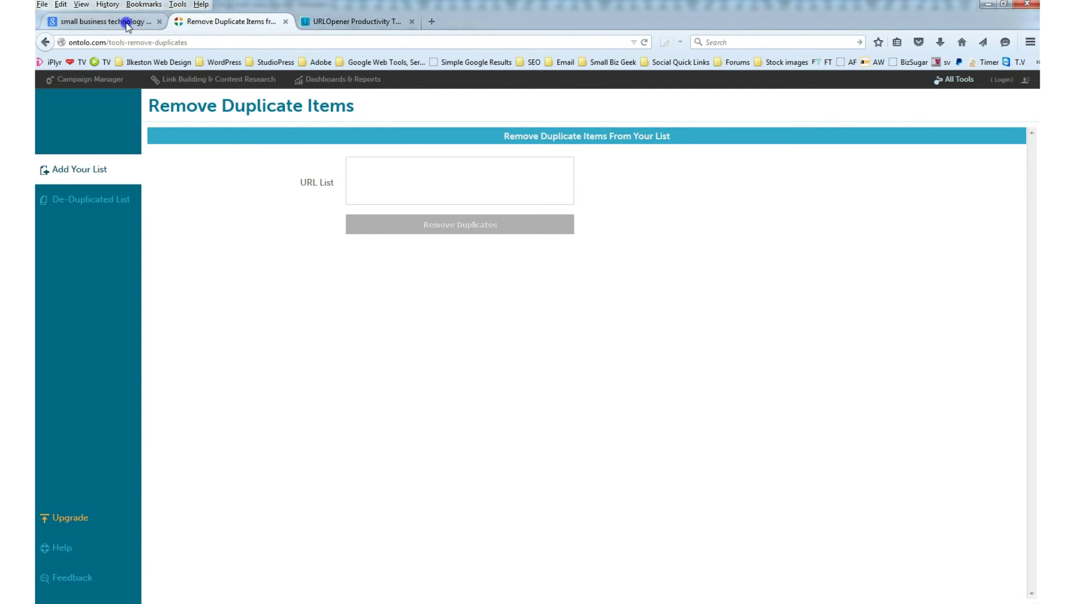
left_click(159, 21)
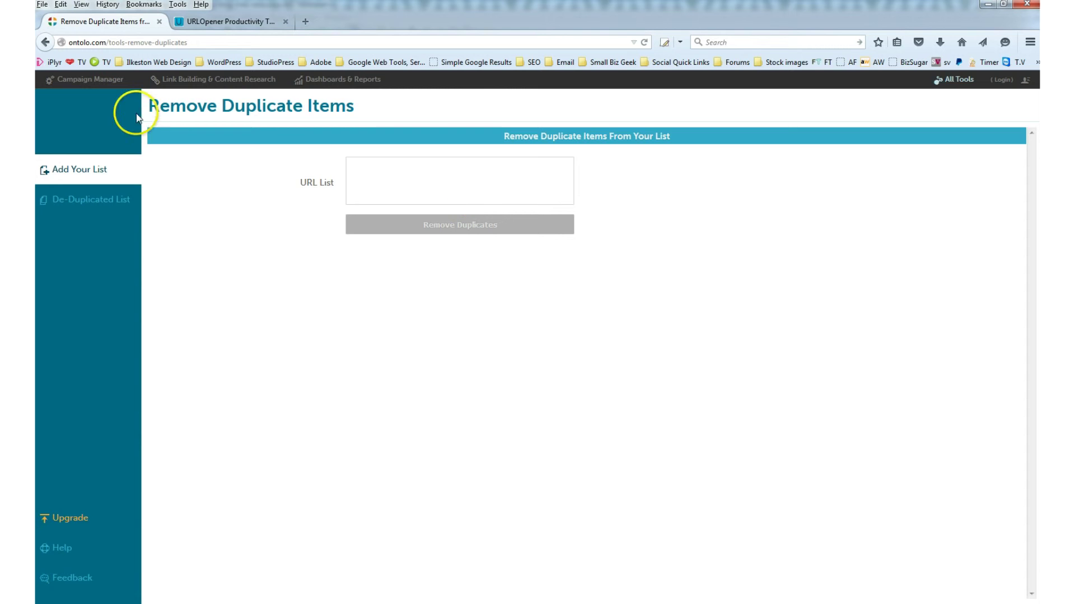
Go back to the search results and open Ontolo's Remove Duplicate Items from a List tool.
left_click(45, 44)
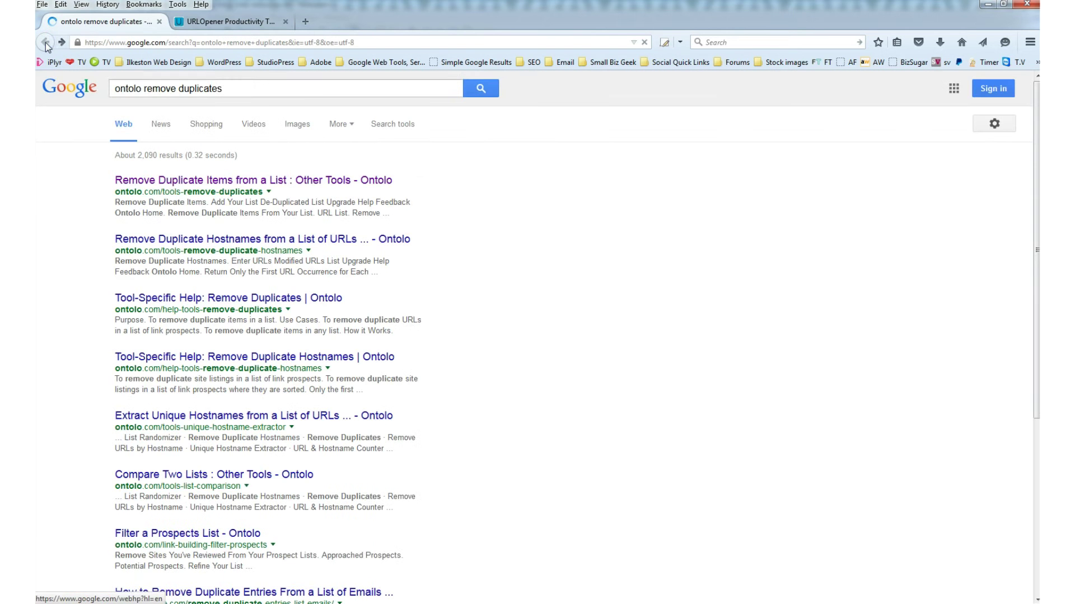
left_click(130, 93)
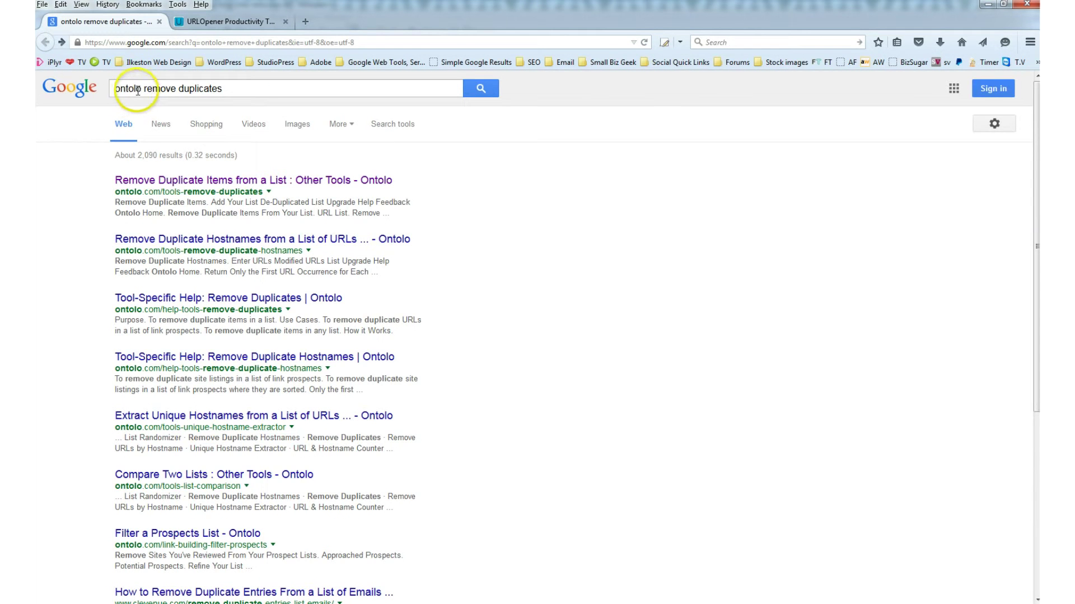
left_click(178, 179)
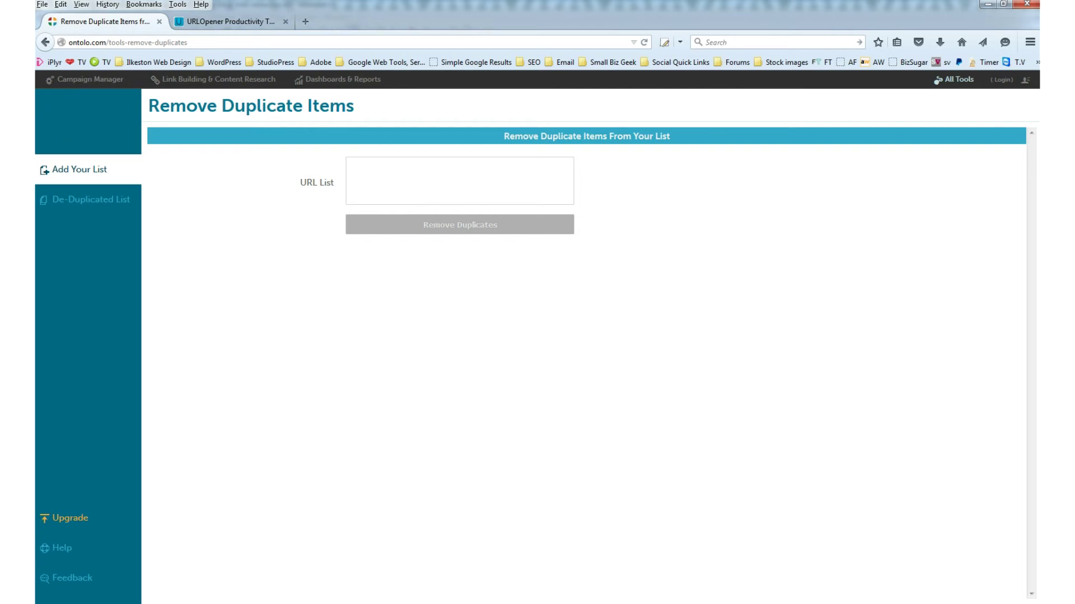
In Notepad++, delete the goldmansachs and javascript:void(); last lines and the leftover empty line.
mouse_move(794, 603)
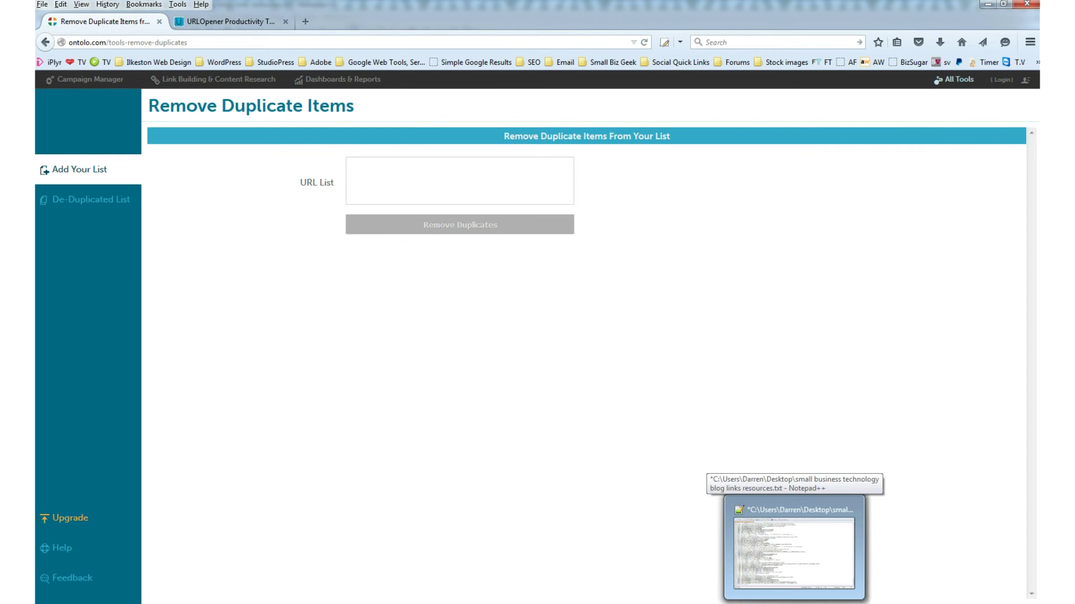
left_click(794, 554)
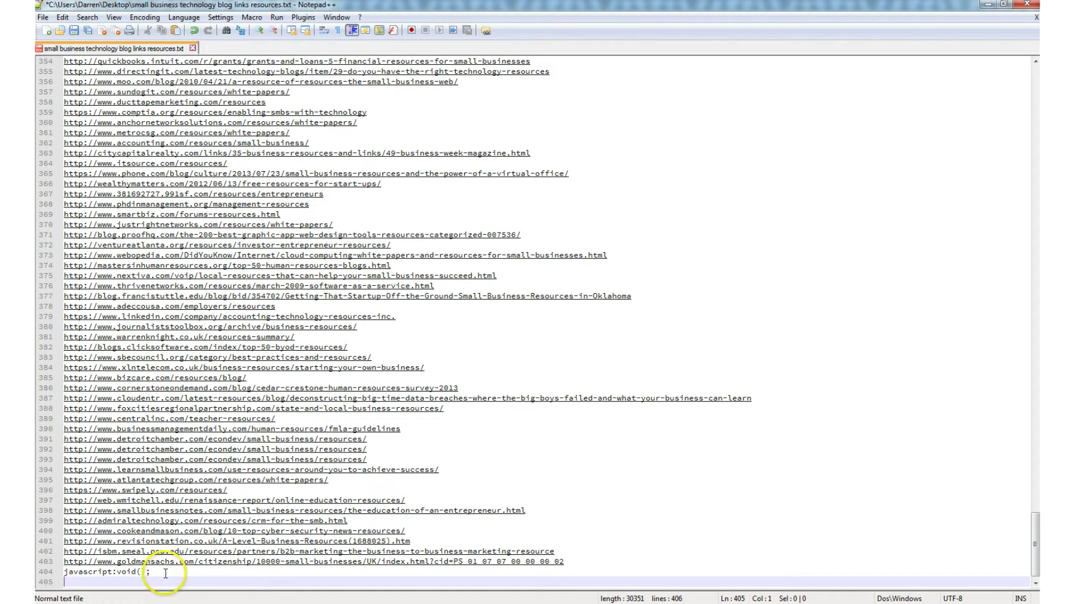
left_click_drag(166, 574, 56, 564)
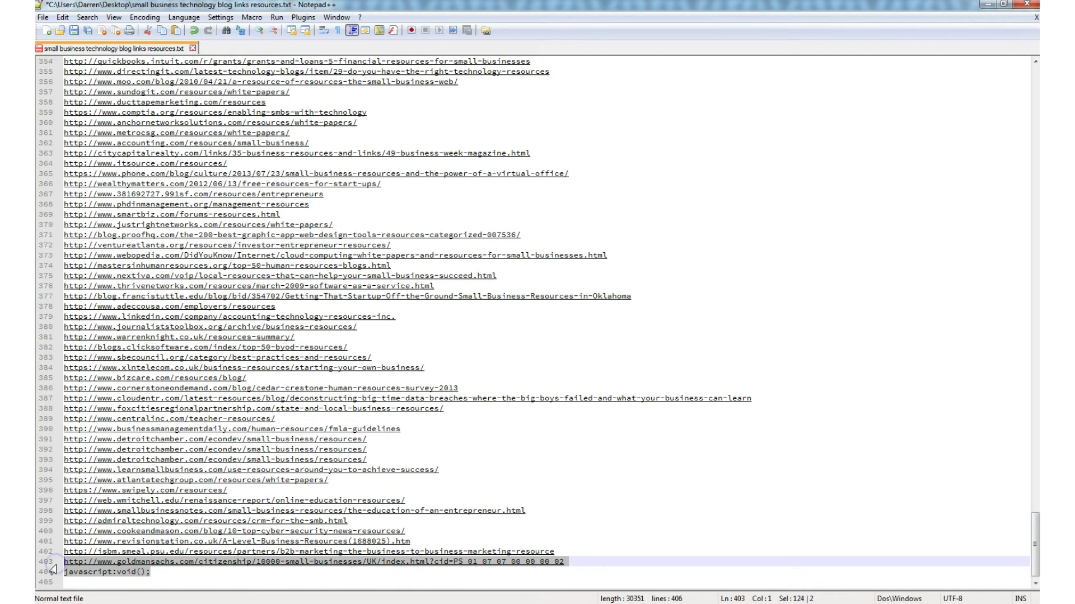
key("Delete")
key("BackSpace")
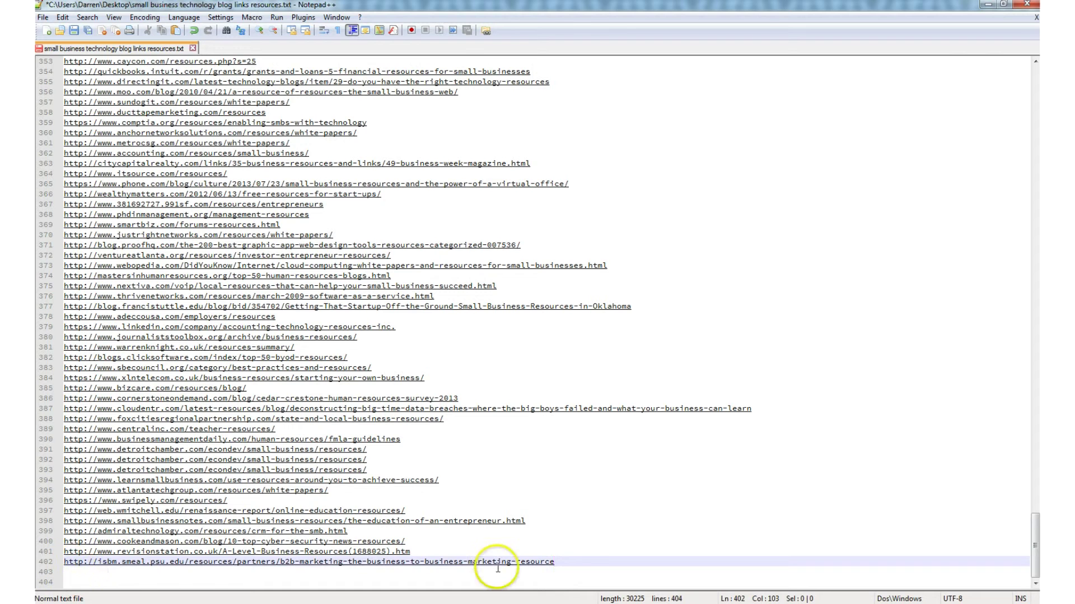
Remove the remaining trailing blank line and copy the entire 403-line URL list.
left_click_drag(581, 565, 79, 522)
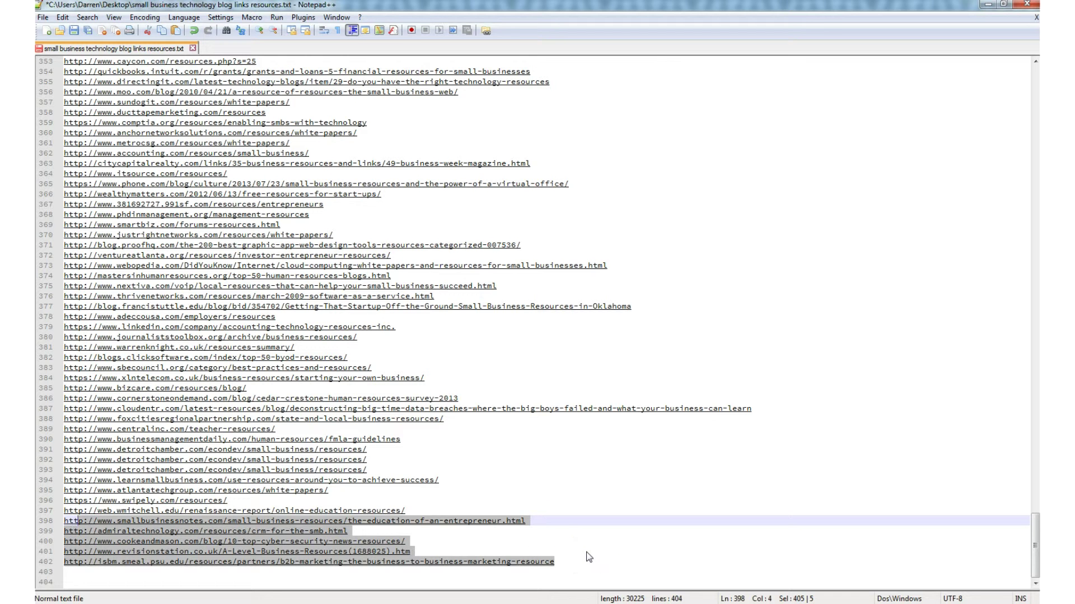
key("ctrl+a")
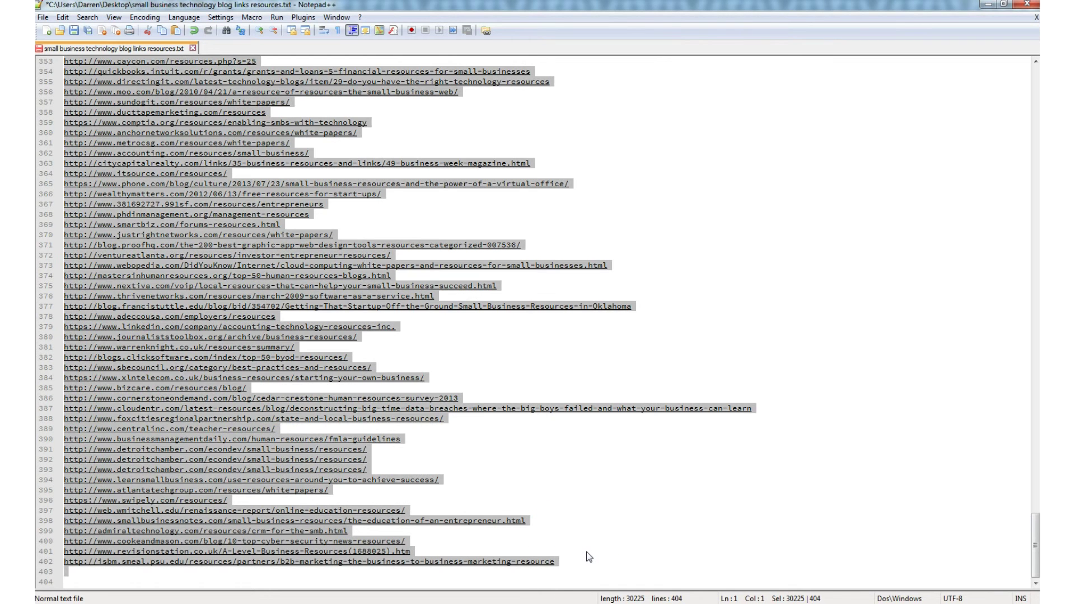
left_click(77, 577)
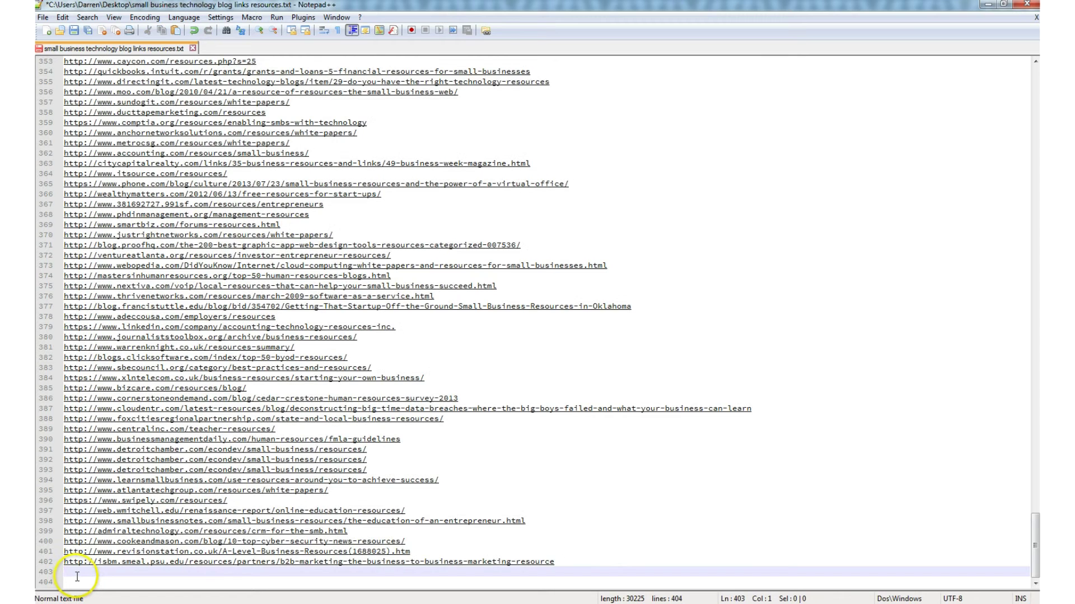
key("BackSpace")
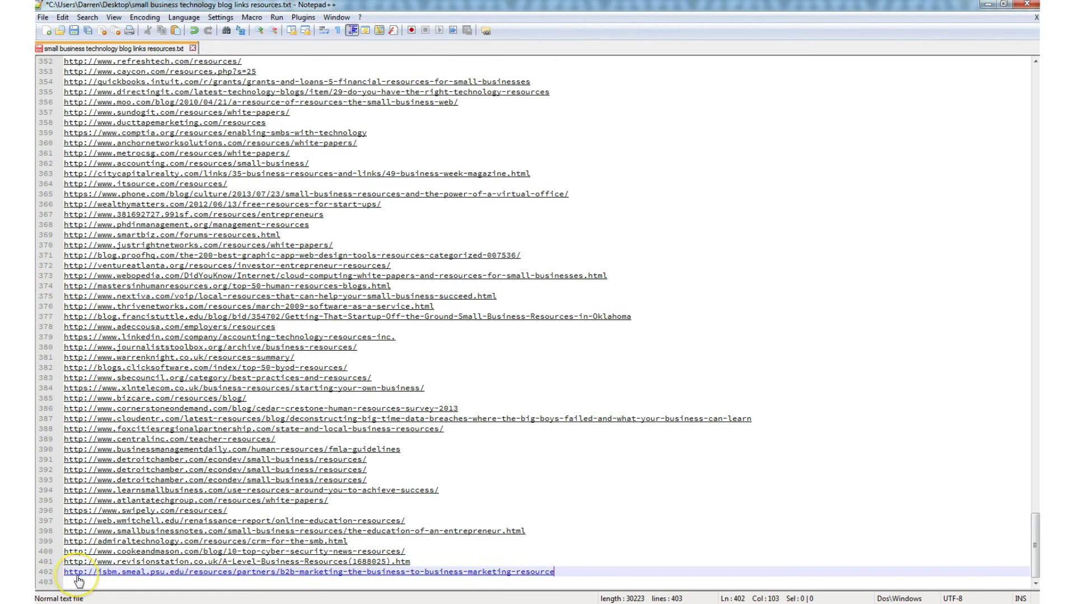
key("ctrl+a")
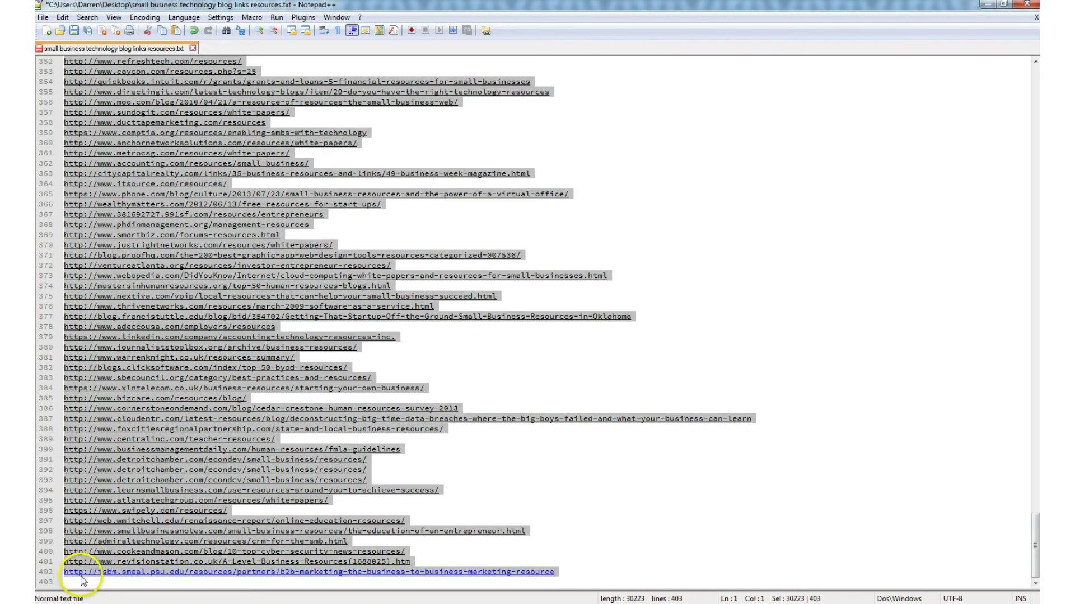
right_click(241, 379)
left_click(269, 156)
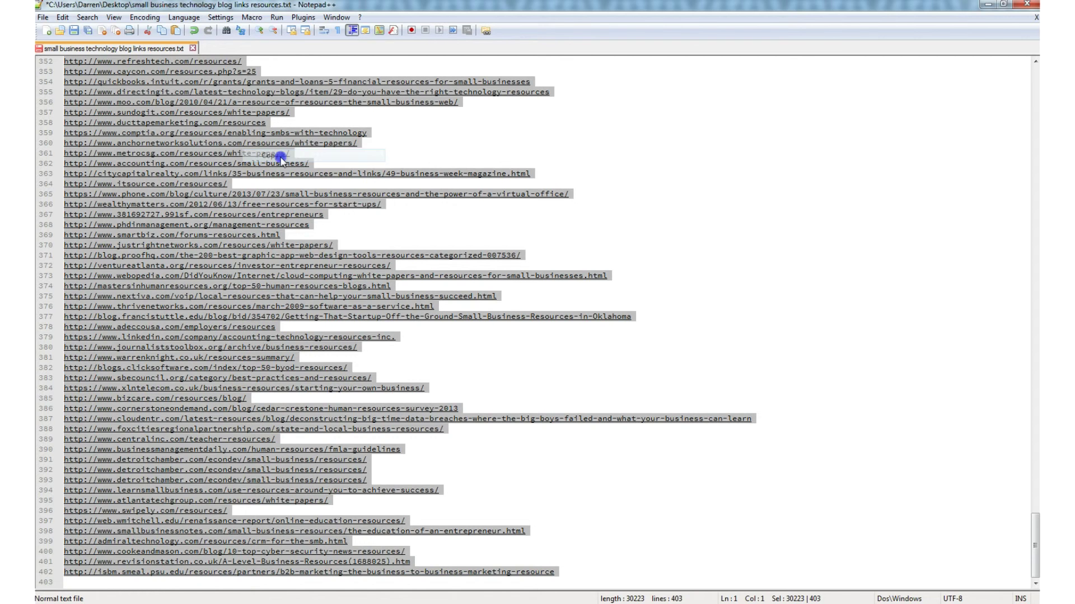
left_click(987, 4)
Paste the URL list into Ontolo's URL List box and remove the duplicates.
left_click(385, 182)
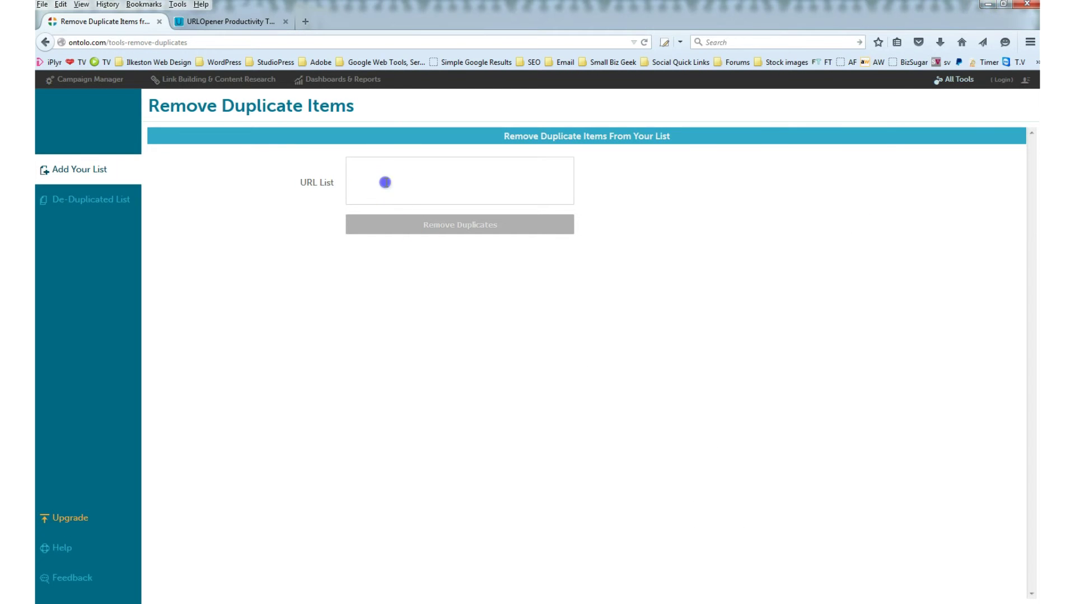
right_click(385, 182)
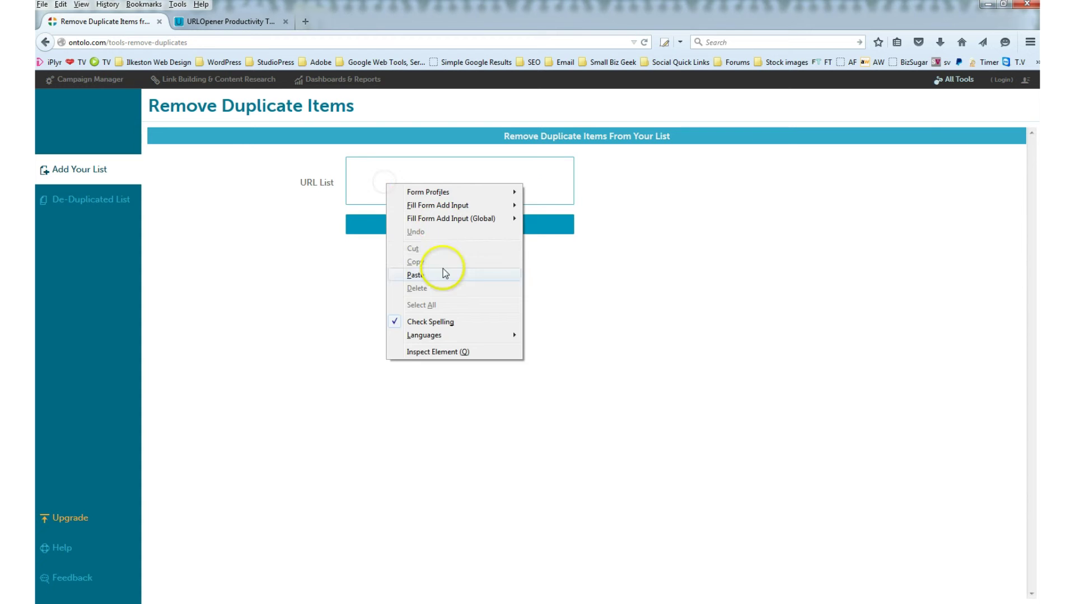
left_click(442, 271)
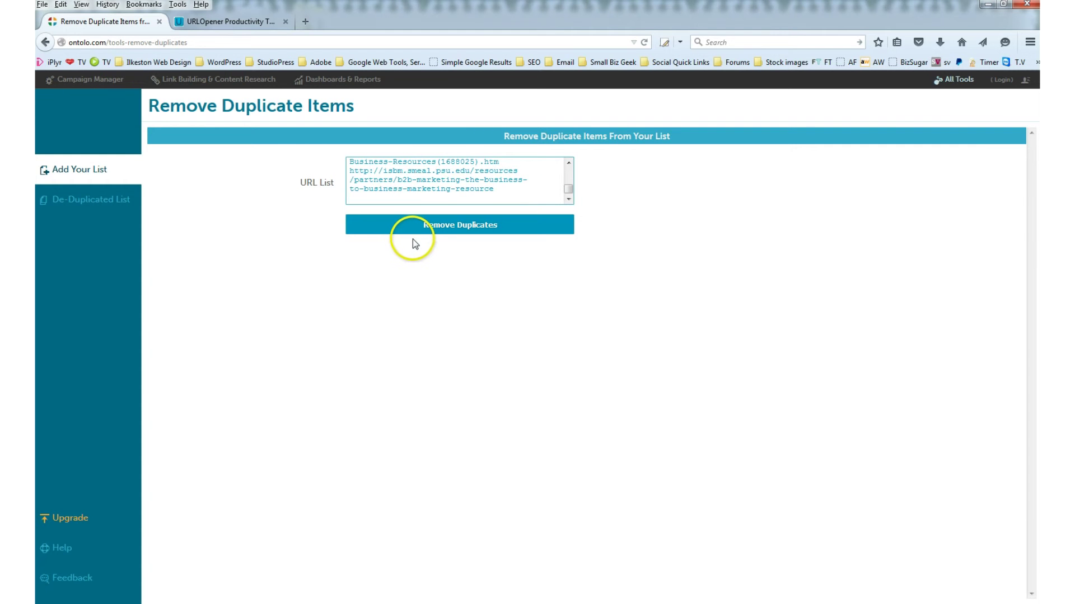
left_click(441, 233)
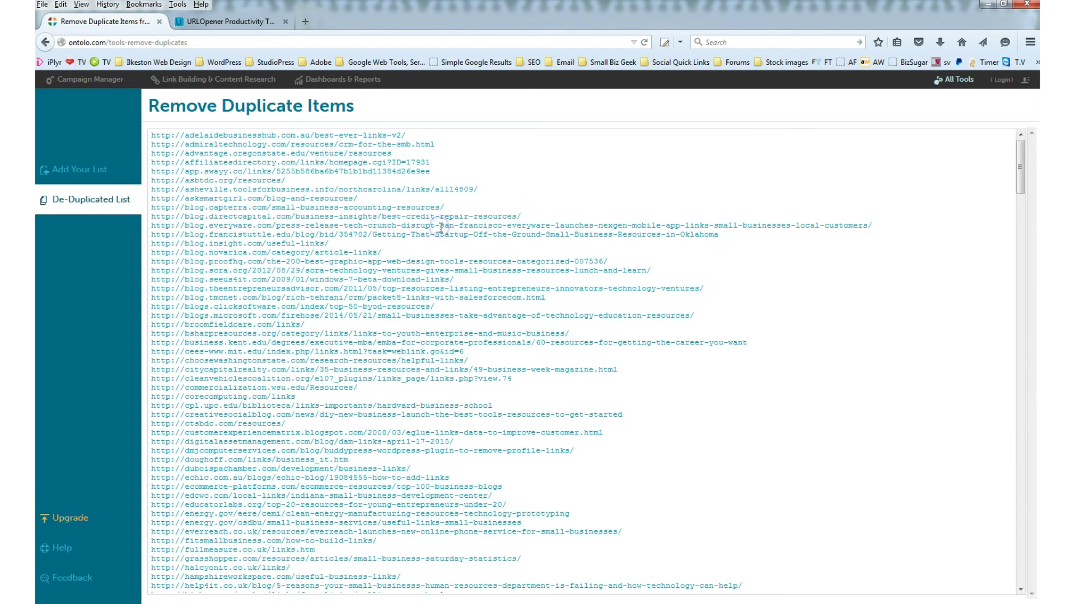
Select and copy the whole de-duplicated, alphabetised URL list.
left_click(317, 209)
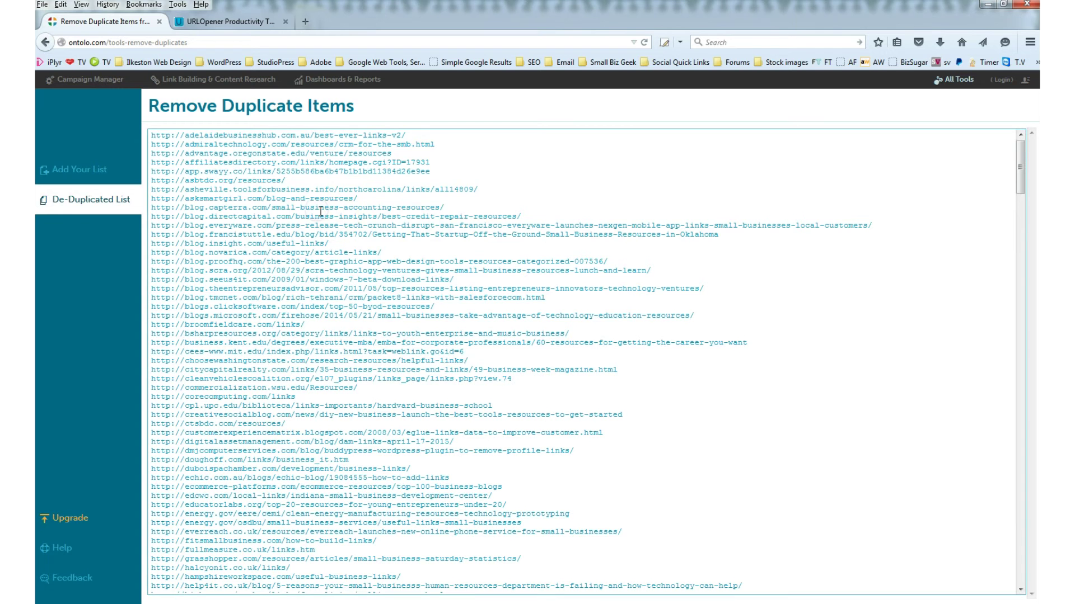
right_click(319, 211)
left_click(378, 336)
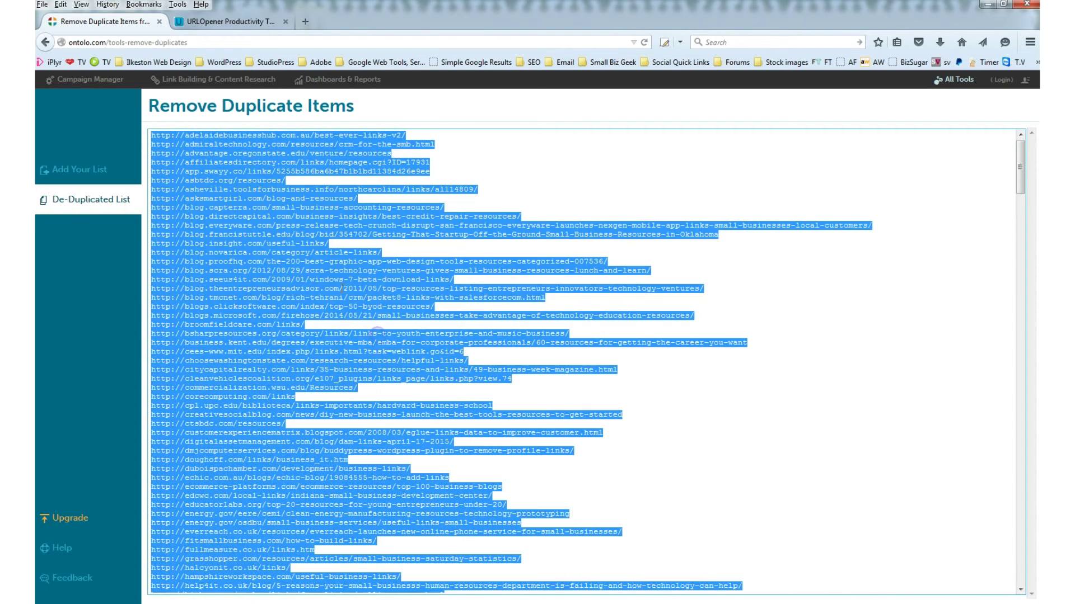
right_click(295, 238)
left_click(342, 311)
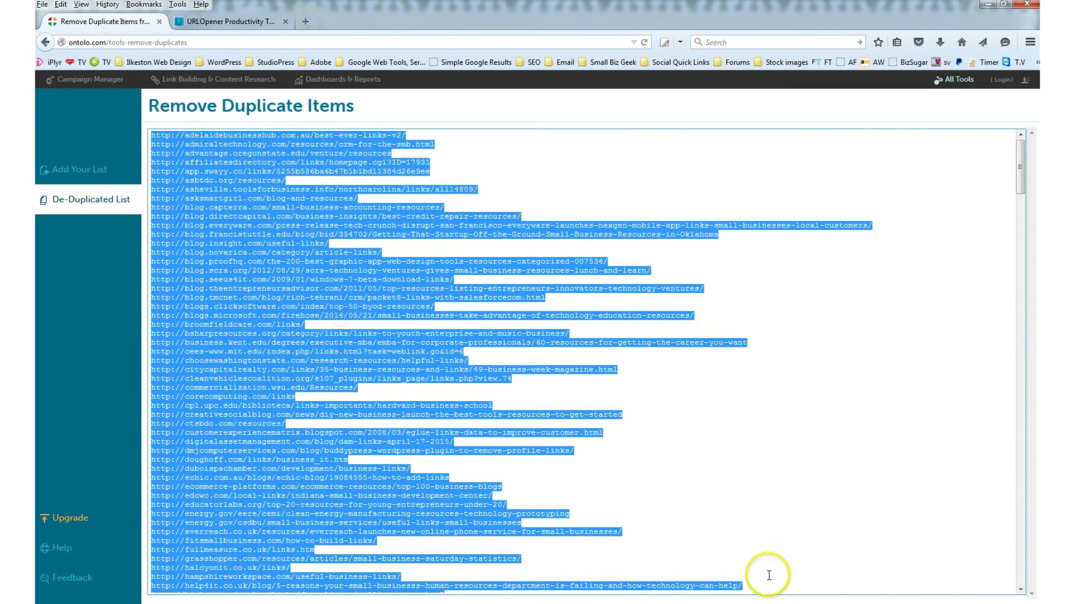
Replace the file with the de-duplicated URLs, delete the javascript:void(); line, and copy the 389-line list.
key("alt+Tab")
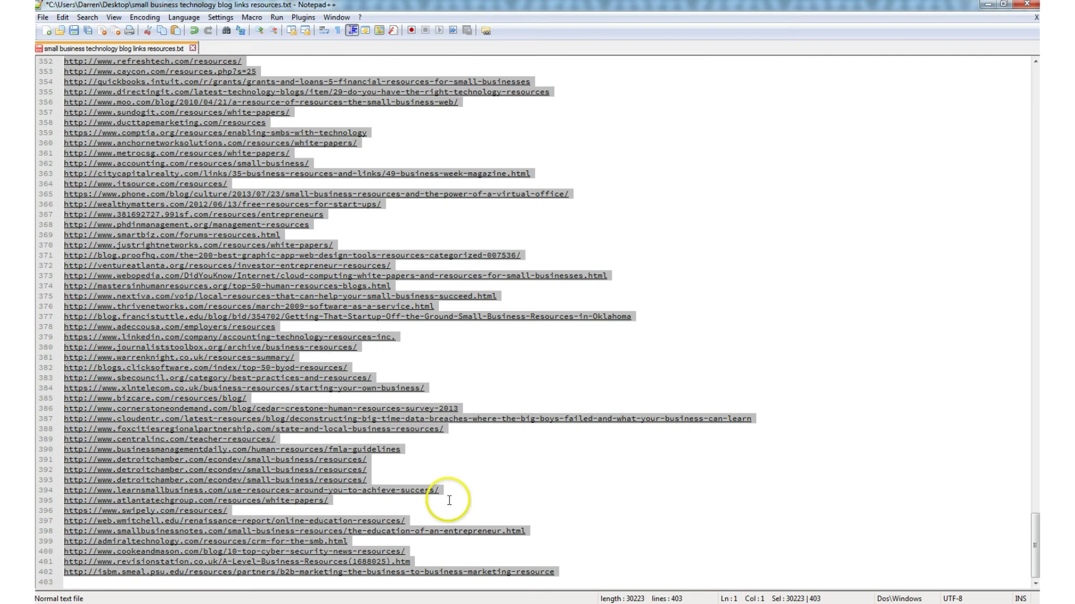
key("ctrl+v")
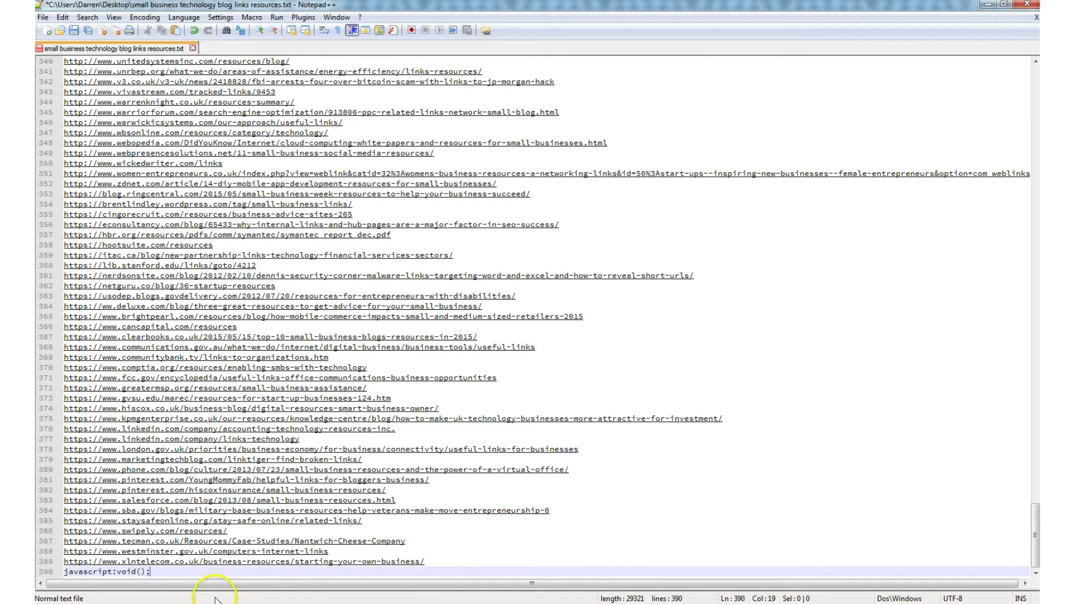
left_click_drag(150, 571, 61, 571)
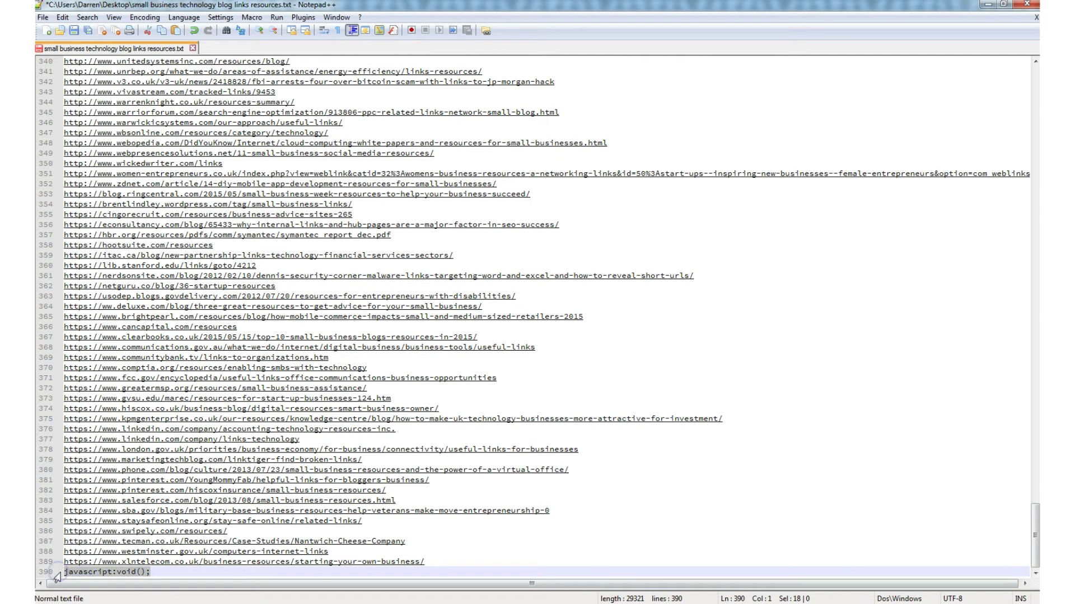
key("BackSpace")
key("BackSpace")
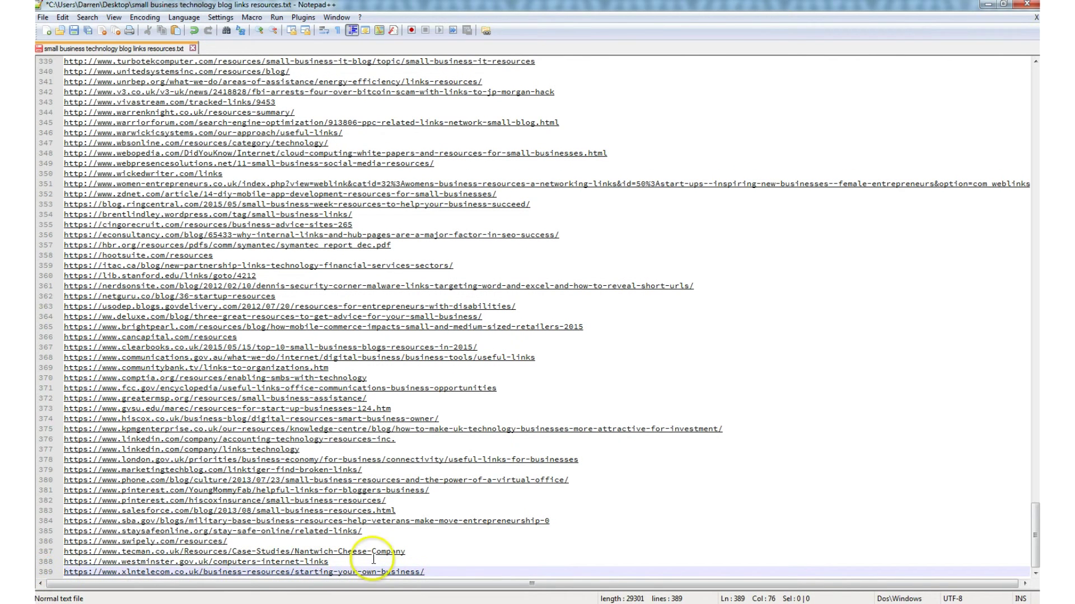
key("ctrl+a")
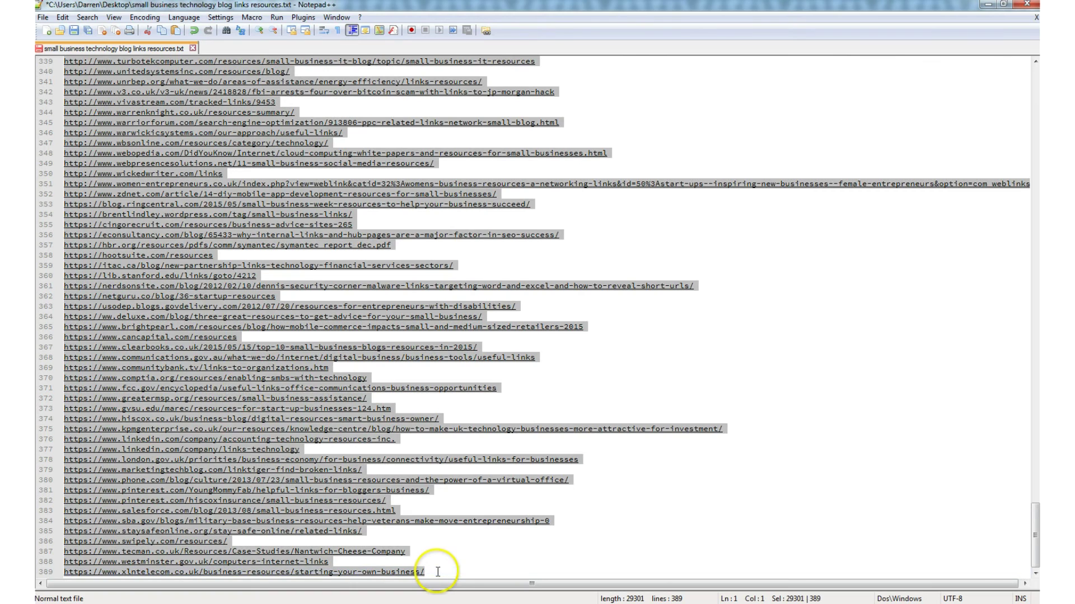
right_click(185, 303)
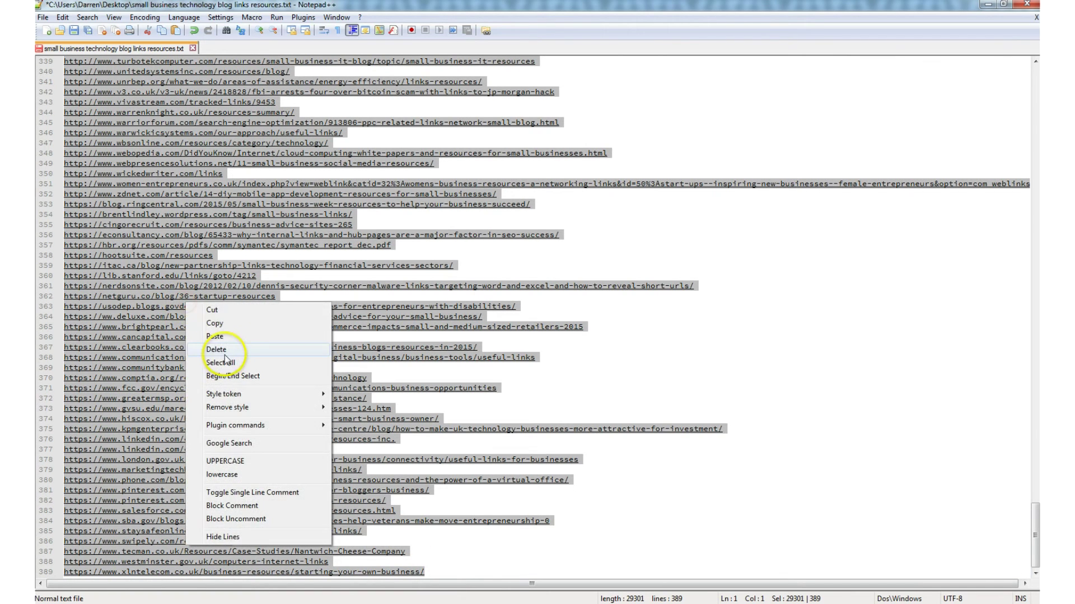
left_click(215, 324)
Close the Remove Duplicate Items tab and paste the cleaned URL list into URLOpener's field.
left_click(985, 4)
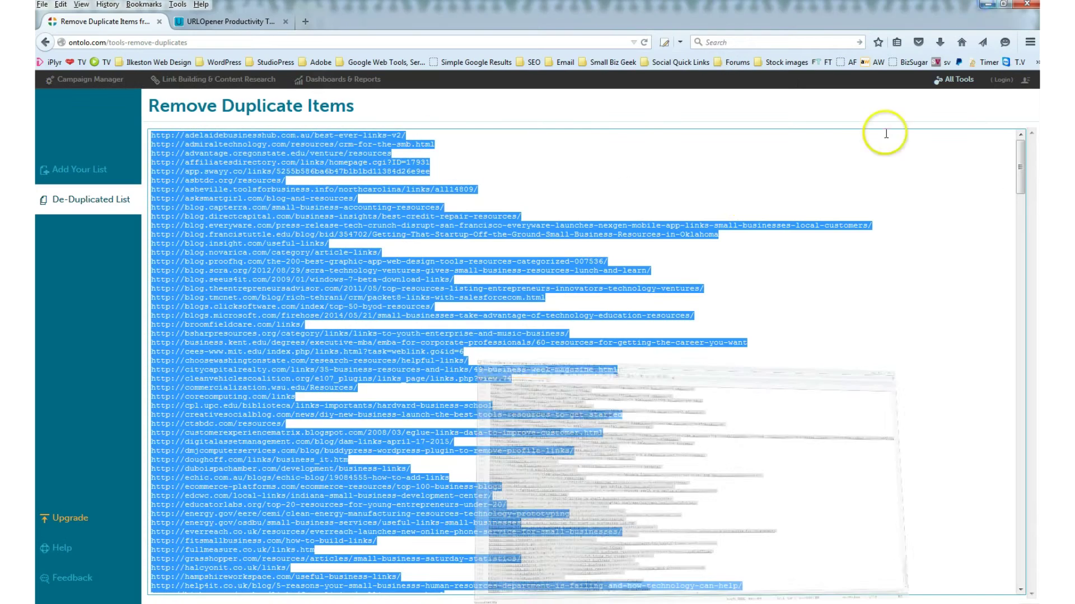
left_click(159, 21)
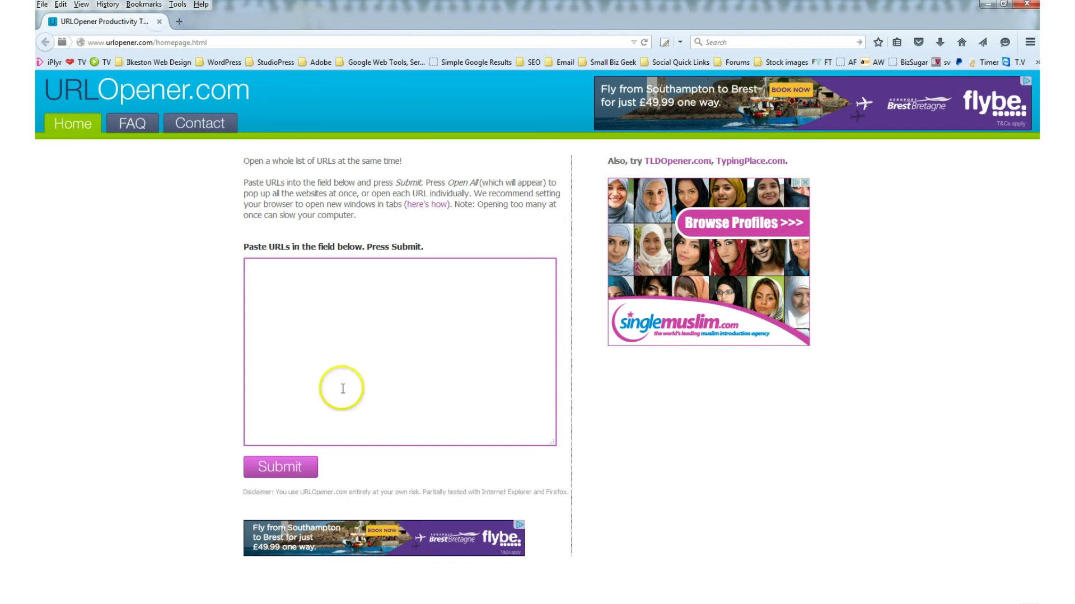
left_click(276, 308)
right_click(274, 288)
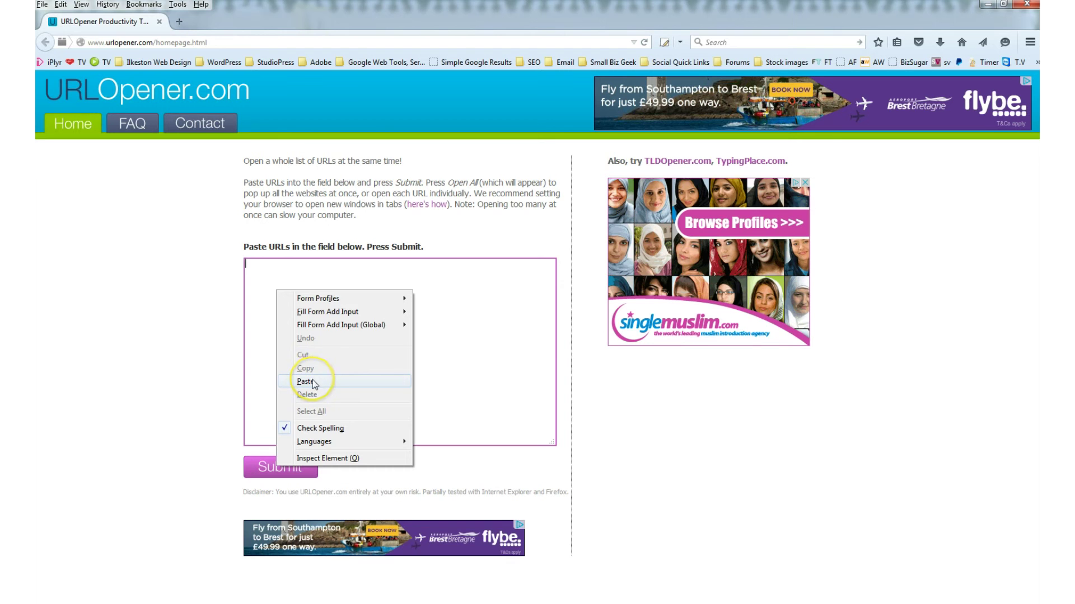
left_click(306, 381)
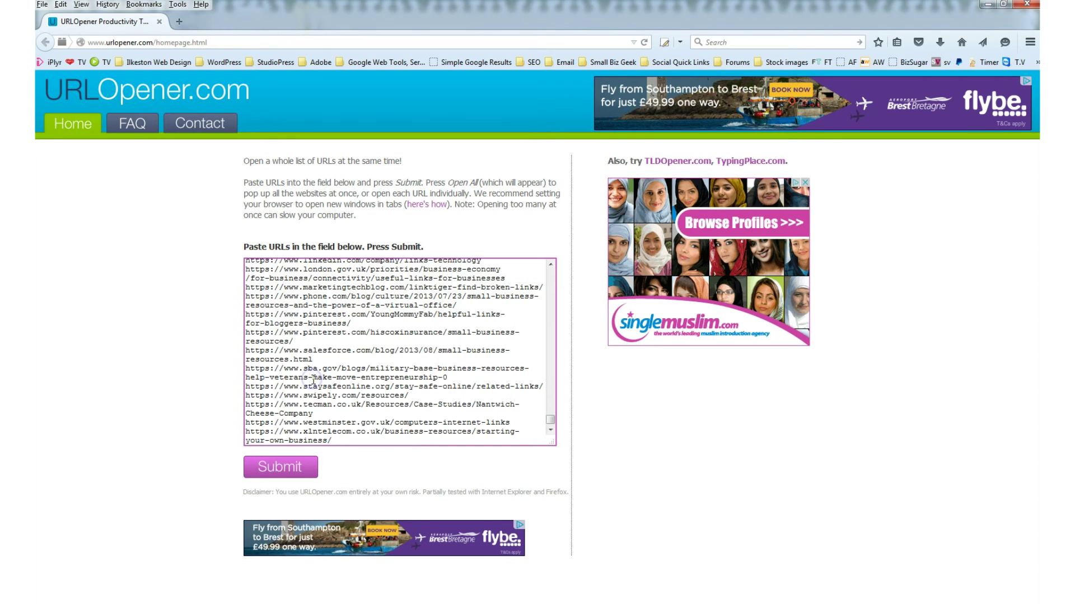
Generate the clickable links and open the first one, Adelaide Business Hub's 'Best Ever Links' page.
left_click(301, 471)
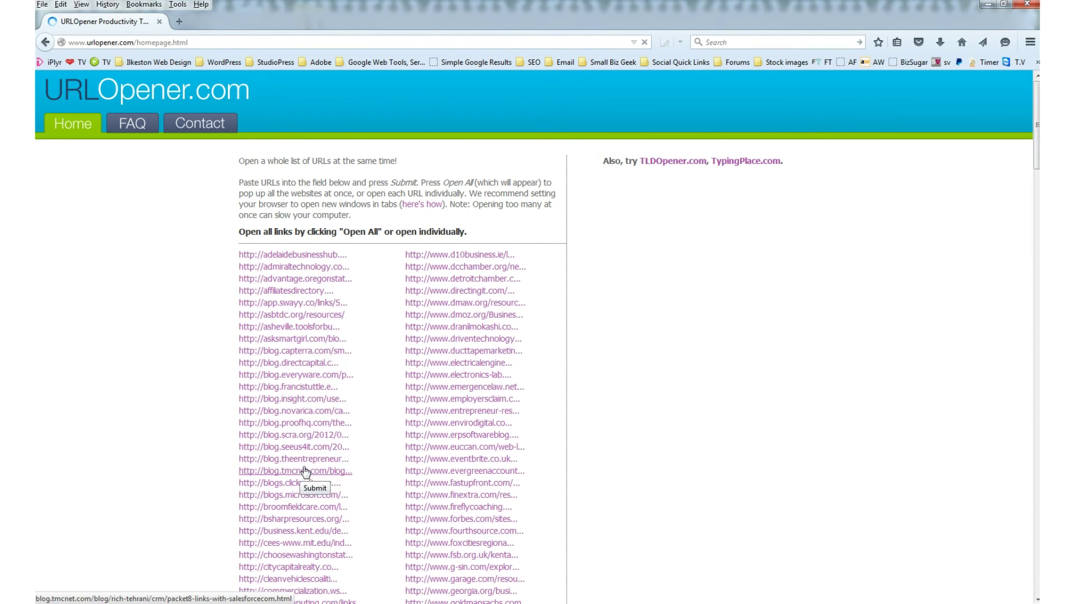
mouse_move(1036, 124)
left_mouse_down()
mouse_move(1014, 290)
mouse_move(1036, 421)
mouse_move(1034, 511)
mouse_move(1036, 116)
left_mouse_up()
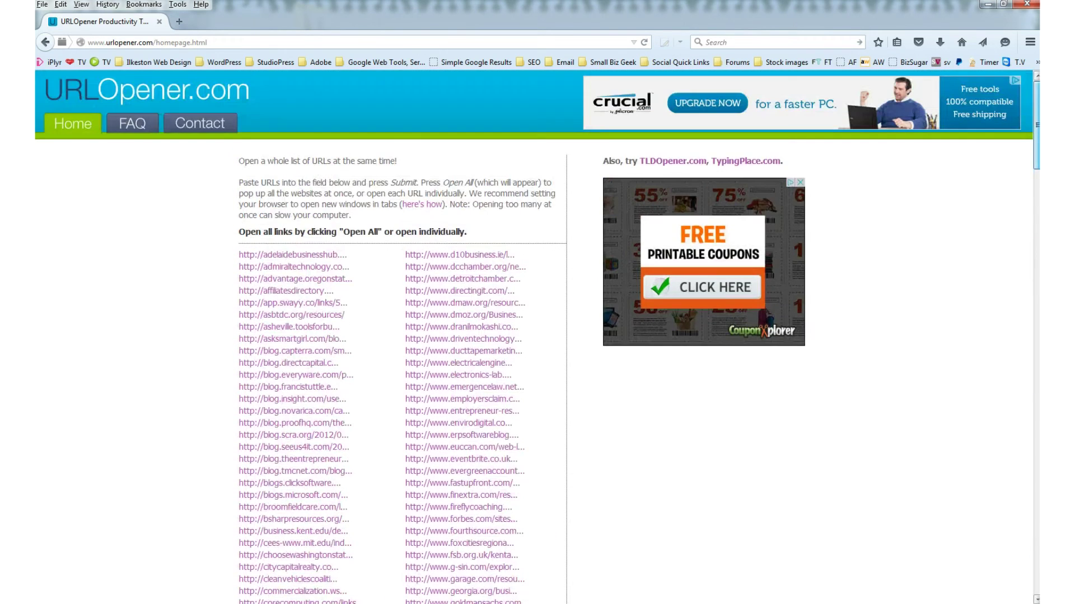
left_click(304, 257)
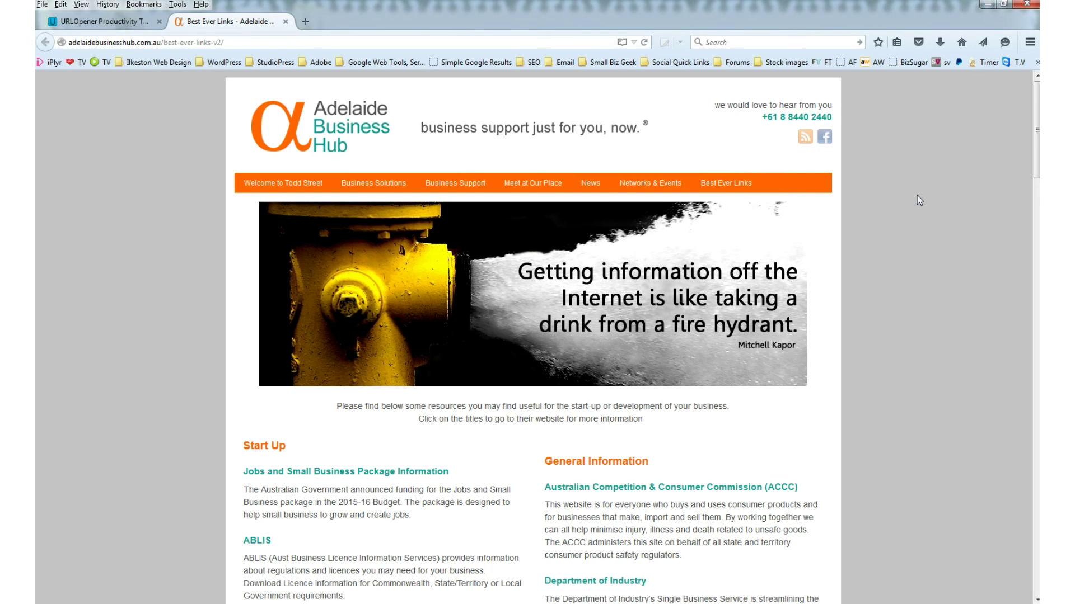
Close the 'Best Ever Links' tab and return to the 389-line links file in Notepad++.
left_click(285, 22)
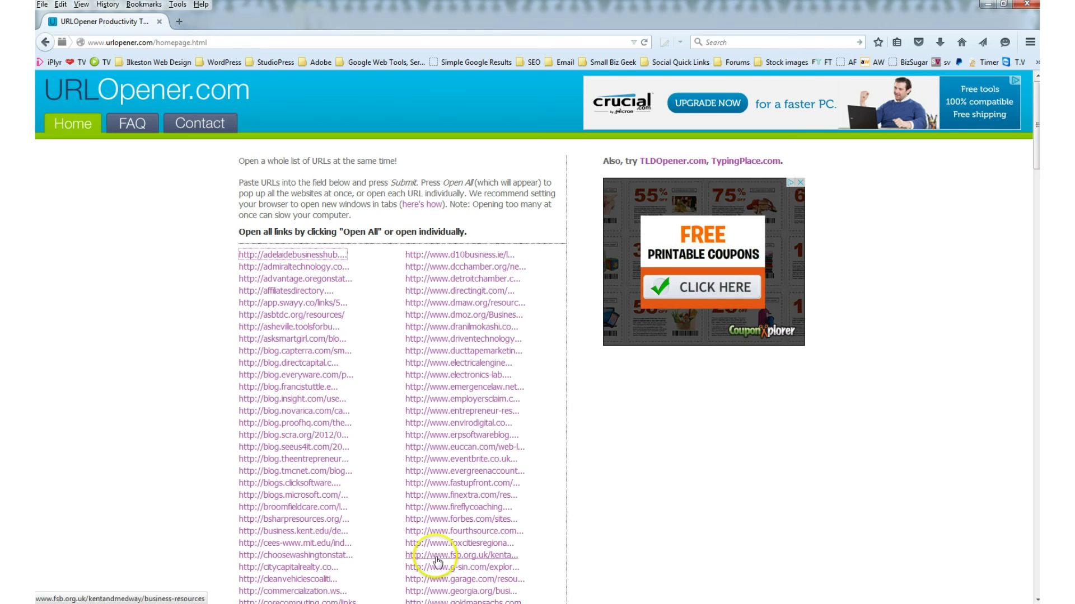
mouse_move(792, 602)
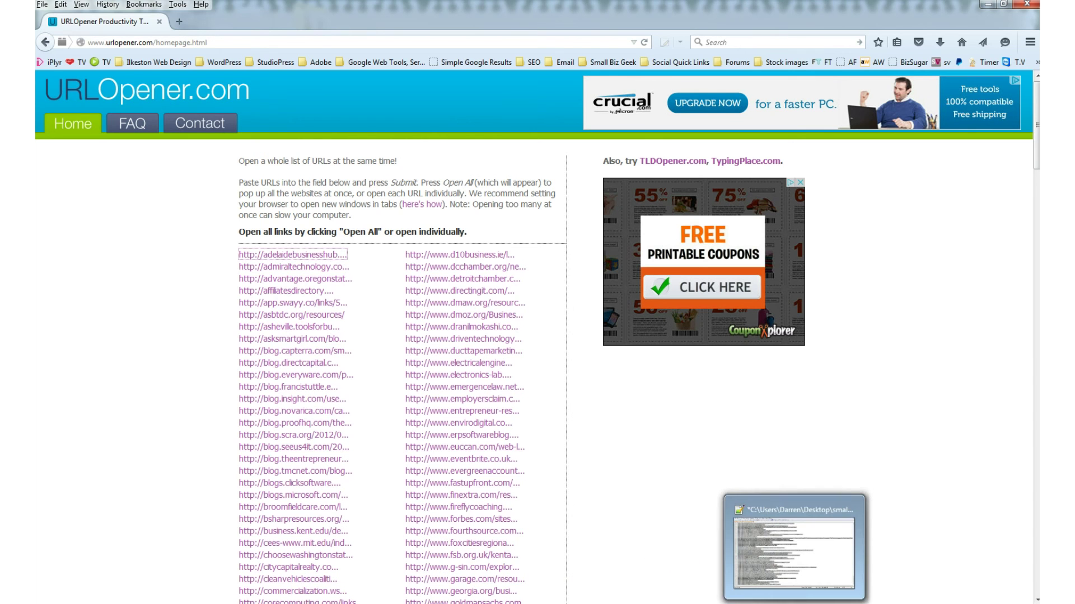
left_click(789, 545)
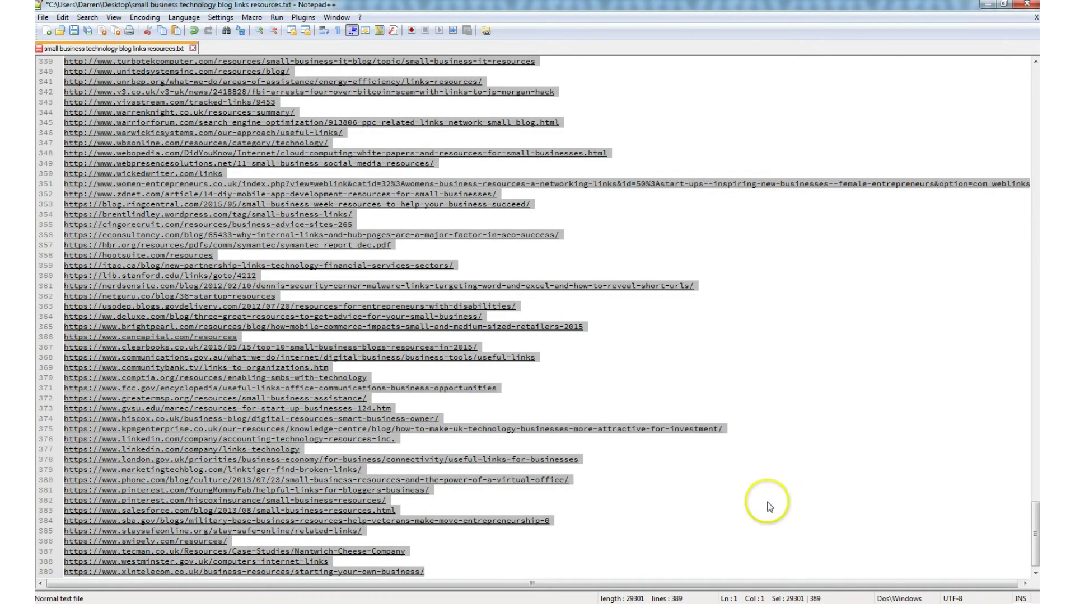
left_click(566, 66)
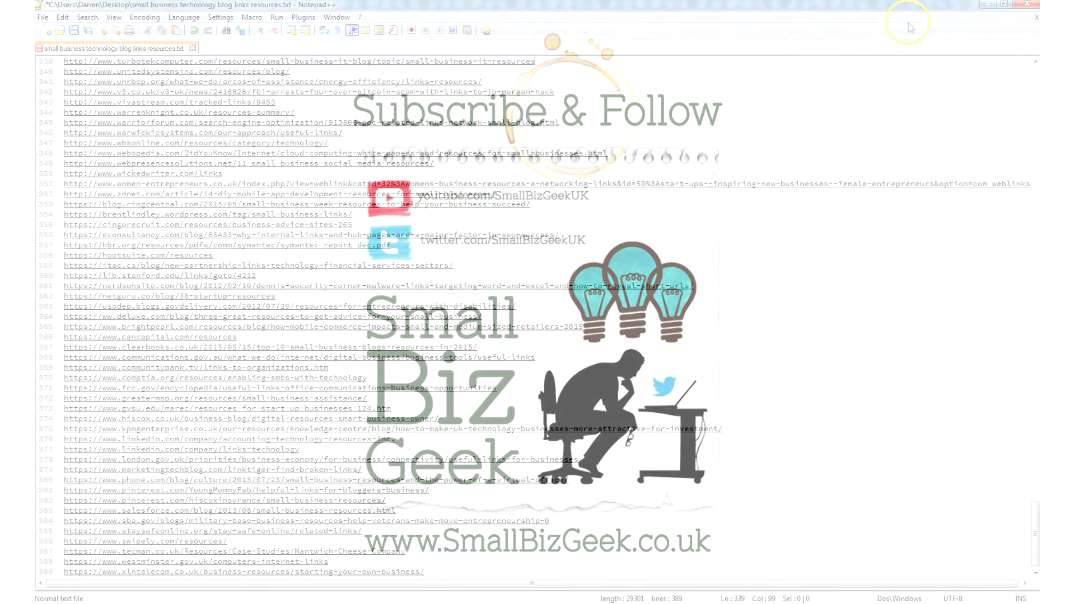